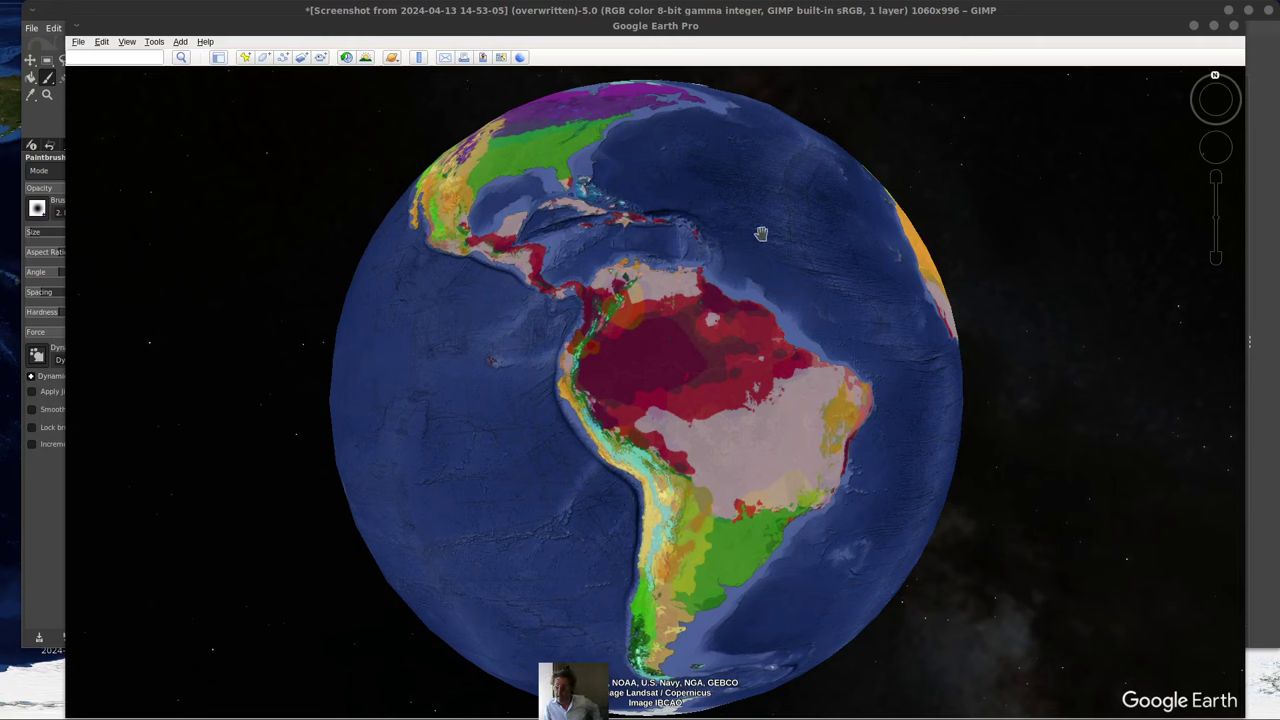
Rotate the climate-zone globe from South America past Africa, Arabia and India to Southeast Asia and Australia
{"action": "left_click_drag", "start_coordinate": [808, 316], "coordinate": [359, 441]}
{"action": "left_click_drag", "start_coordinate": [817, 392], "coordinate": [561, 495]}
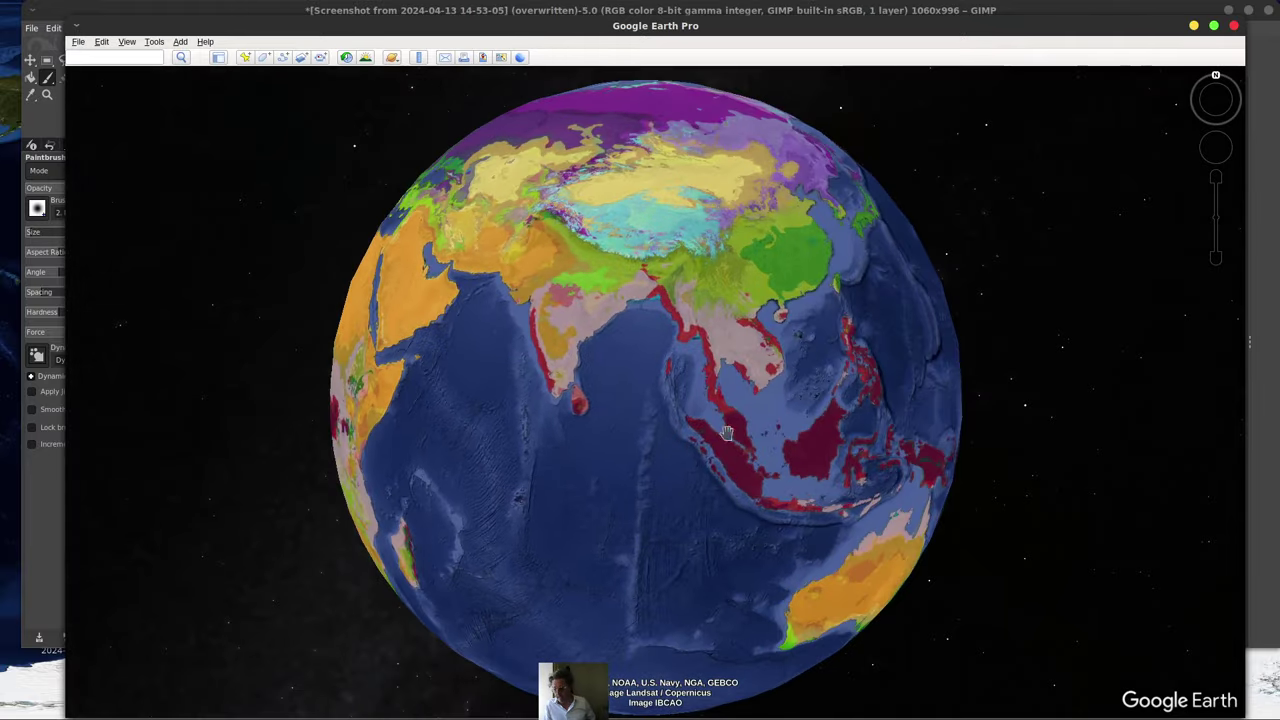
{"action": "left_click_drag", "start_coordinate": [630, 417], "coordinate": [507, 401]}
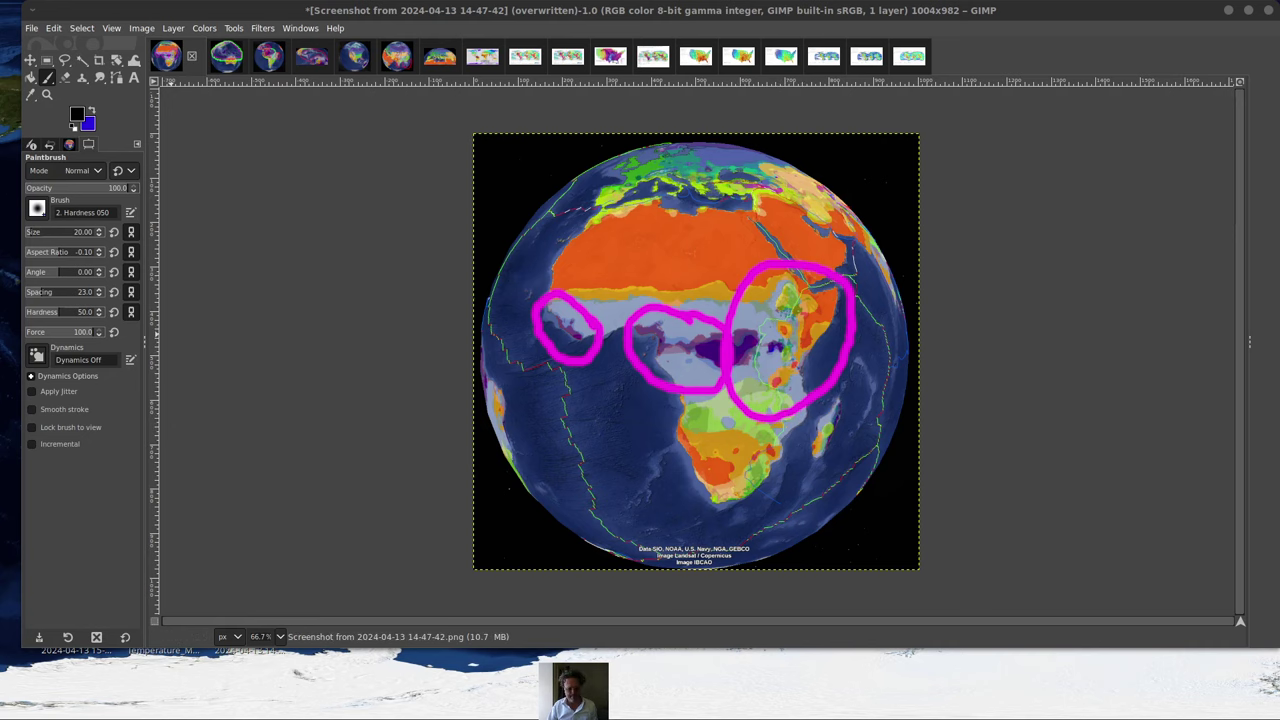
Page through the annotated Indonesia, Caribbean, Americas, Eurasia and Mediterranean images to the Annual Average Temperature map
{"action": "left_click", "coordinate": [226, 56]}
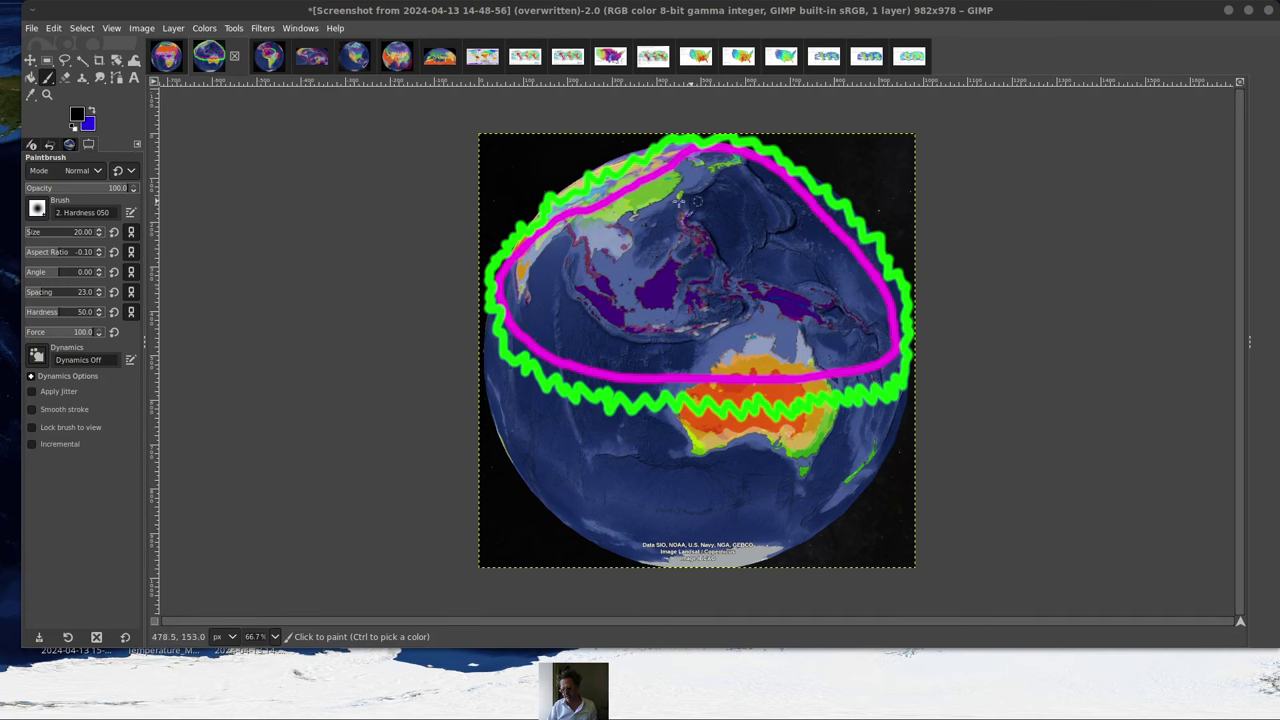
{"action": "left_click", "coordinate": [309, 65]}
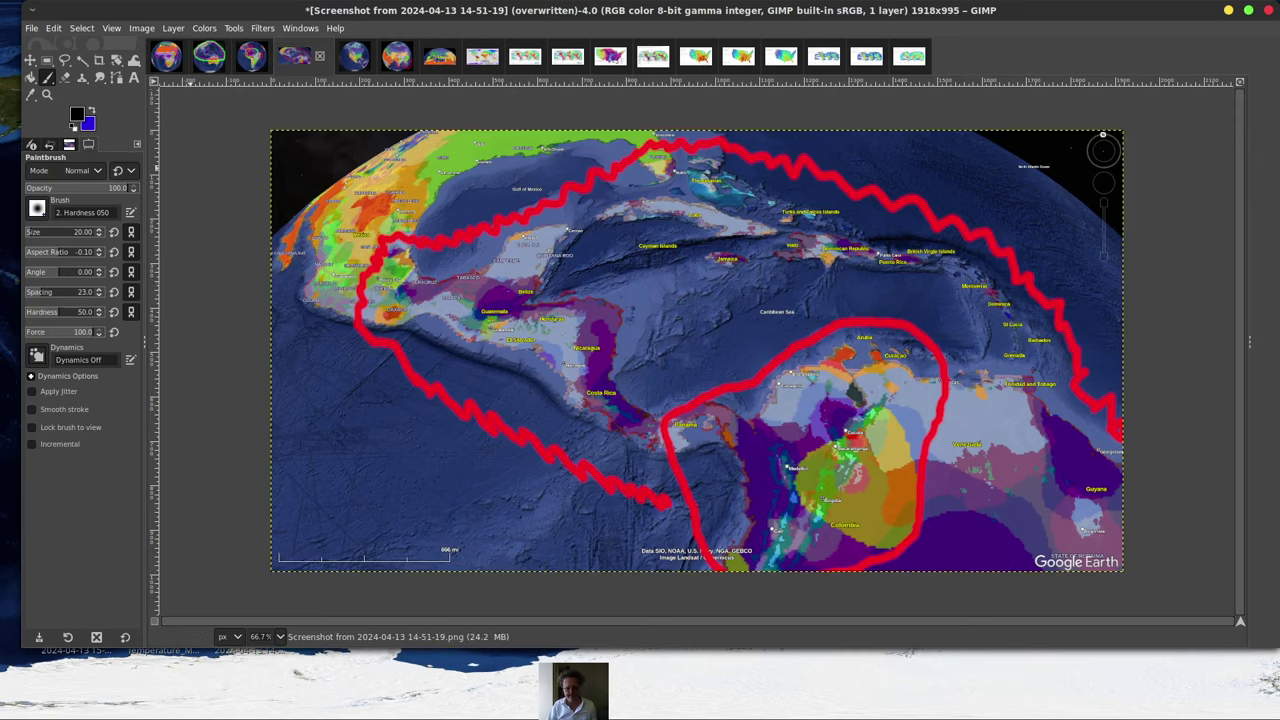
{"action": "key", "text": "ctrl+shift+Tab"}
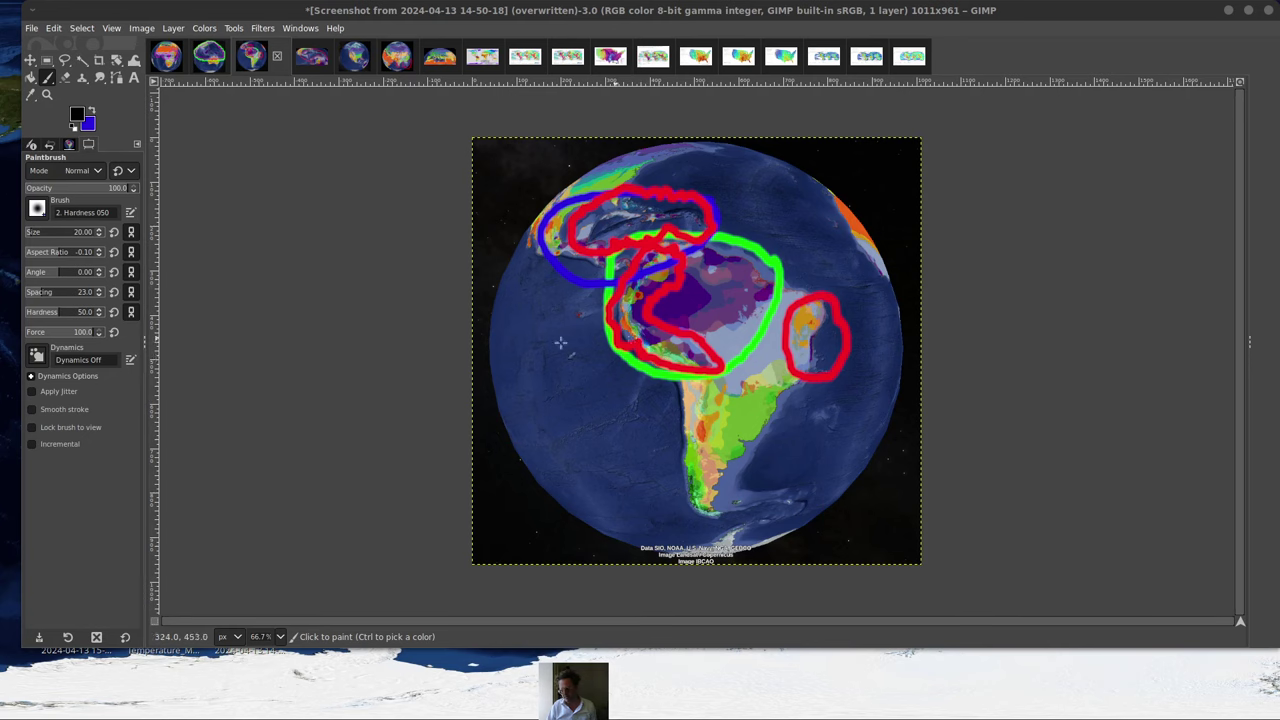
{"action": "left_click", "coordinate": [354, 55]}
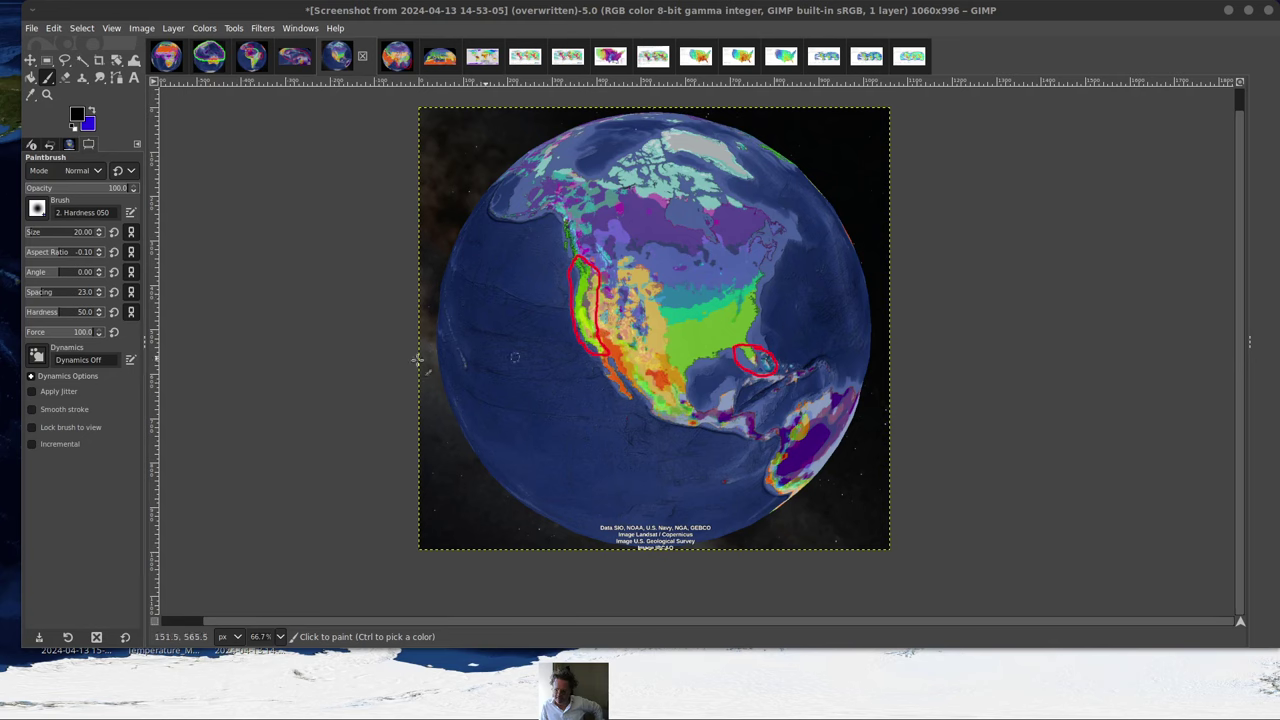
{"action": "left_click", "coordinate": [396, 55]}
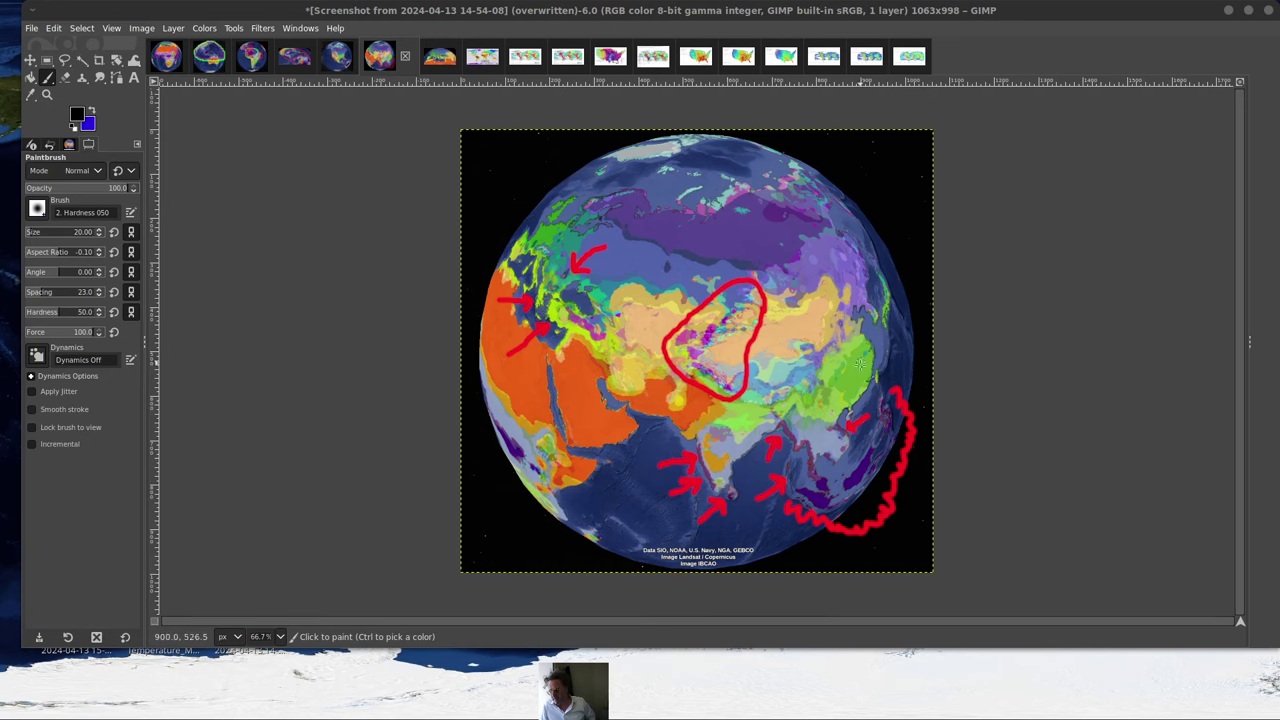
{"action": "left_click", "coordinate": [440, 56]}
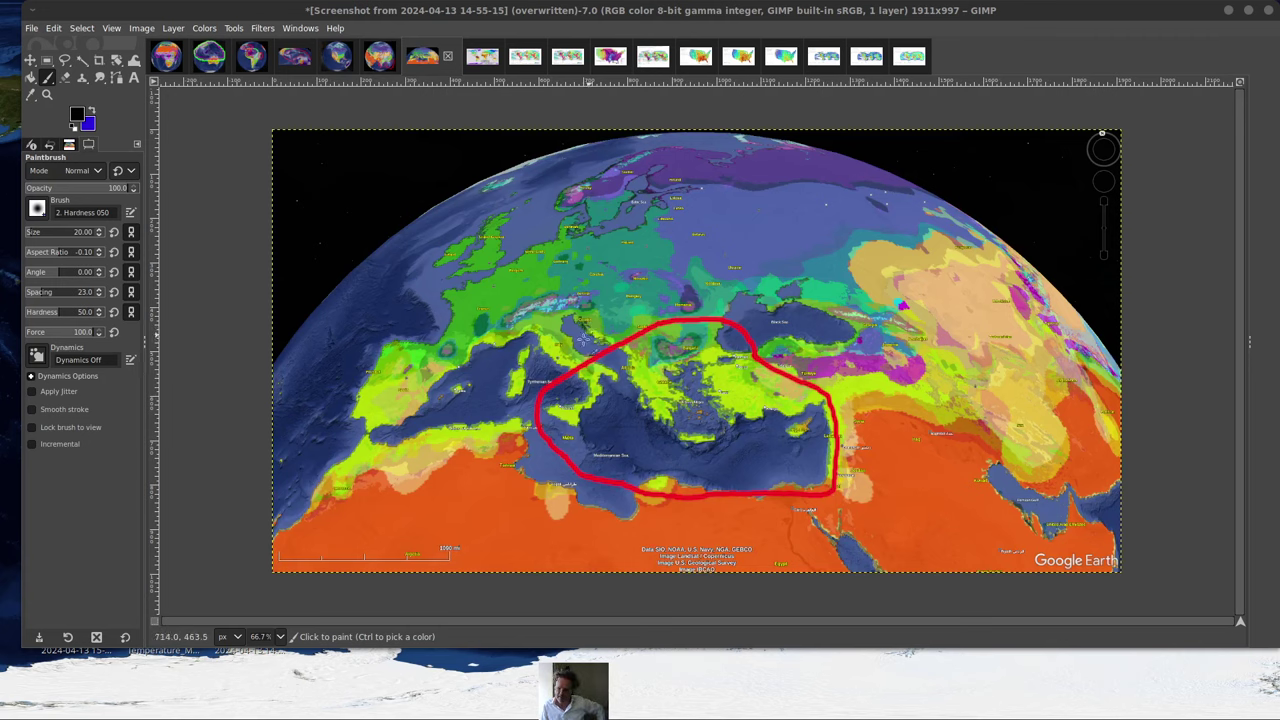
{"action": "left_click", "coordinate": [464, 56]}
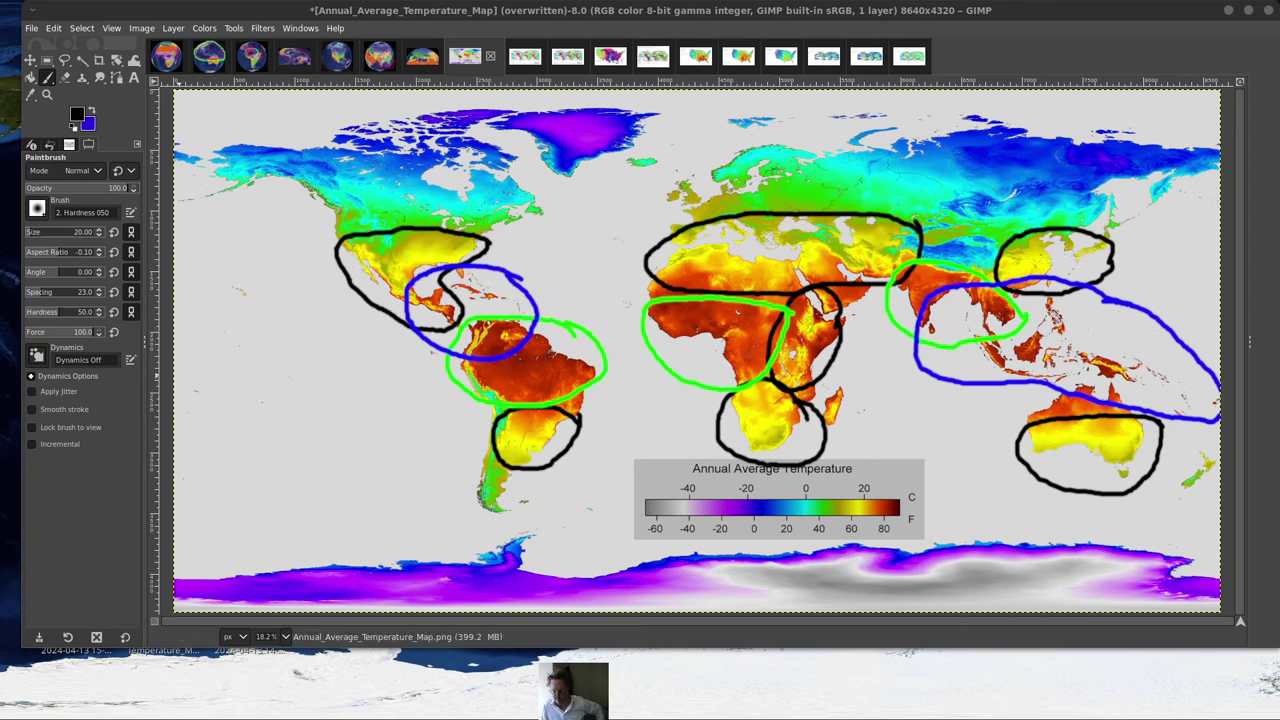
Review the stroke density and US lightning maps, zooming the US map to 150%, then show the world density map
{"action": "key", "text": "ctrl+Page_Down"}
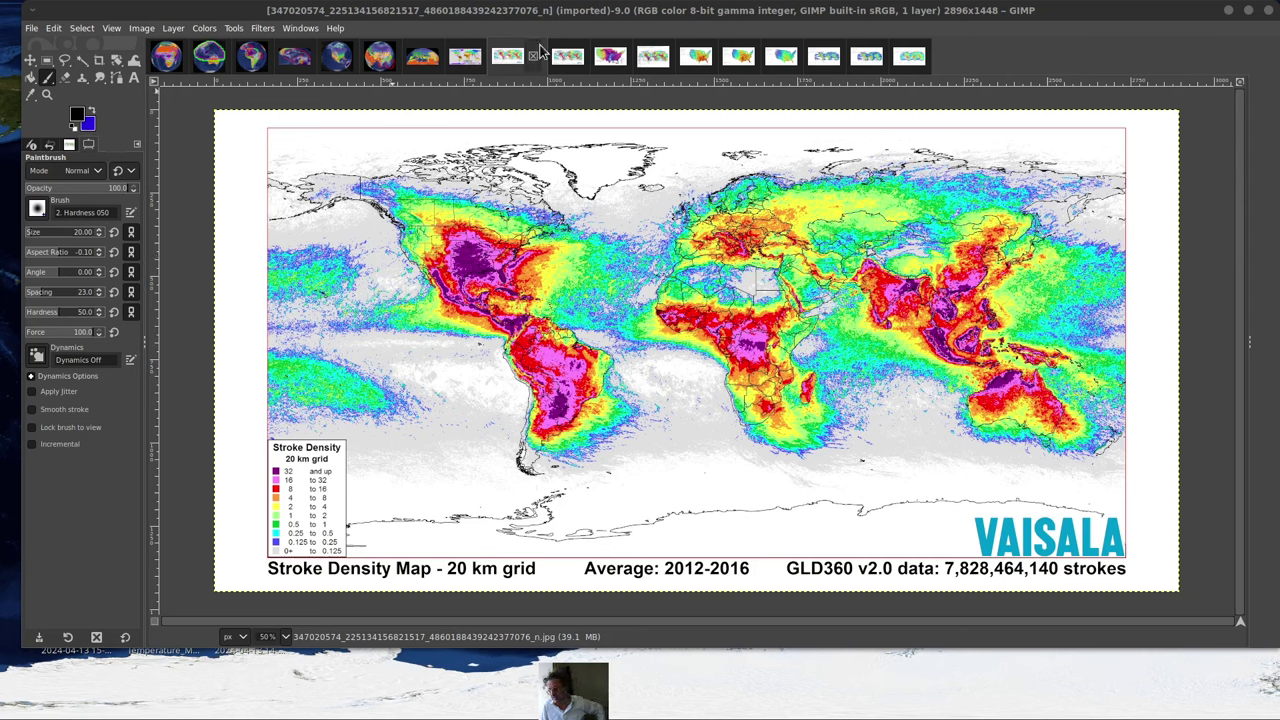
{"action": "left_click", "coordinate": [567, 58]}
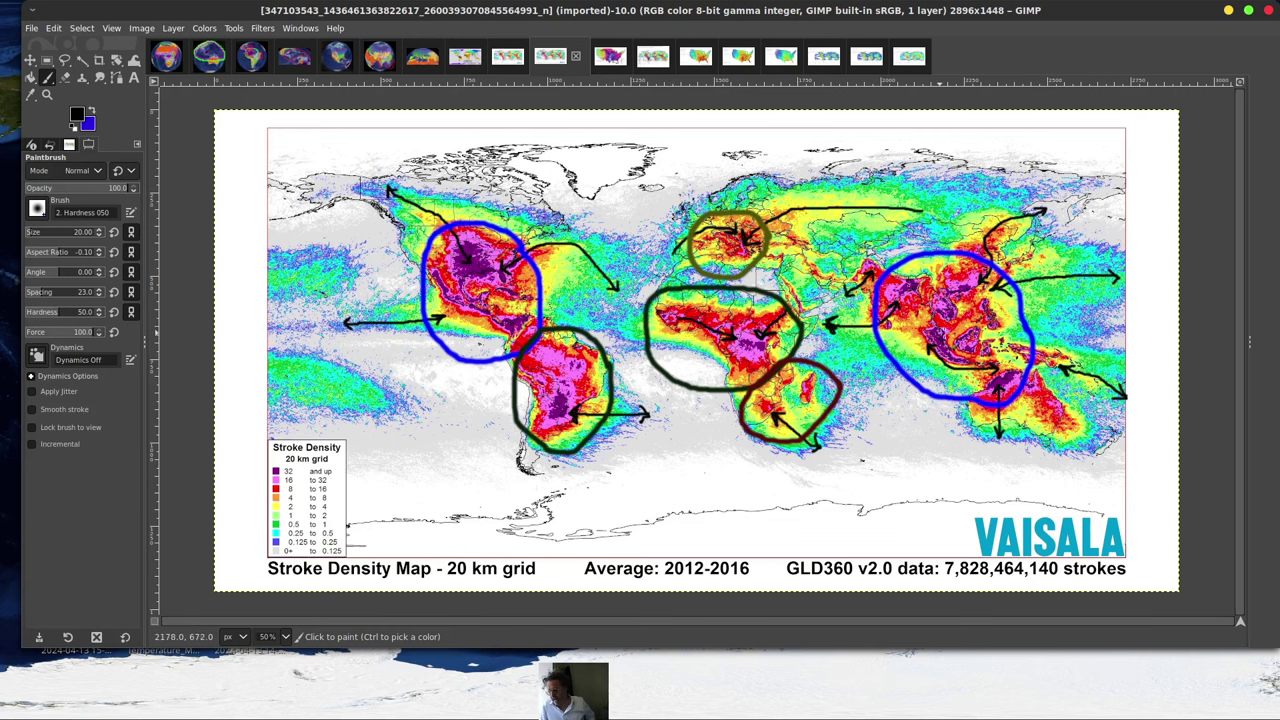
{"action": "left_click", "coordinate": [618, 68]}
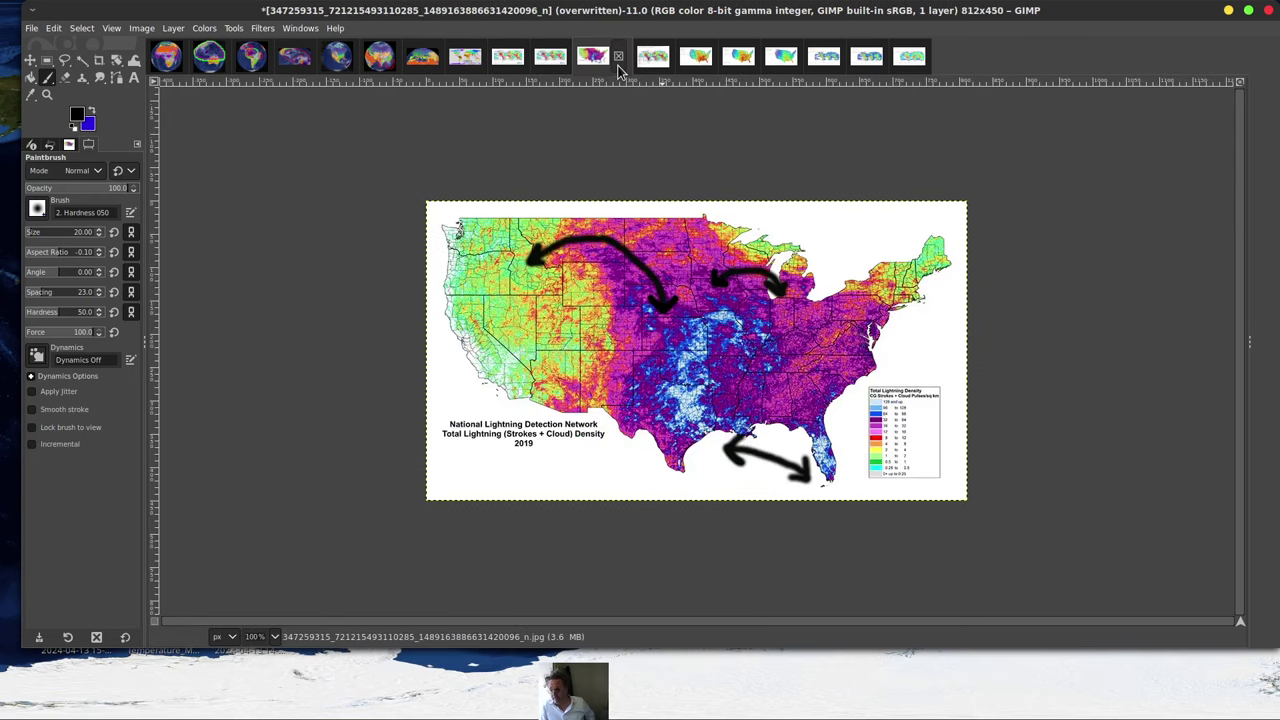
{"action": "key", "text": "plus"}
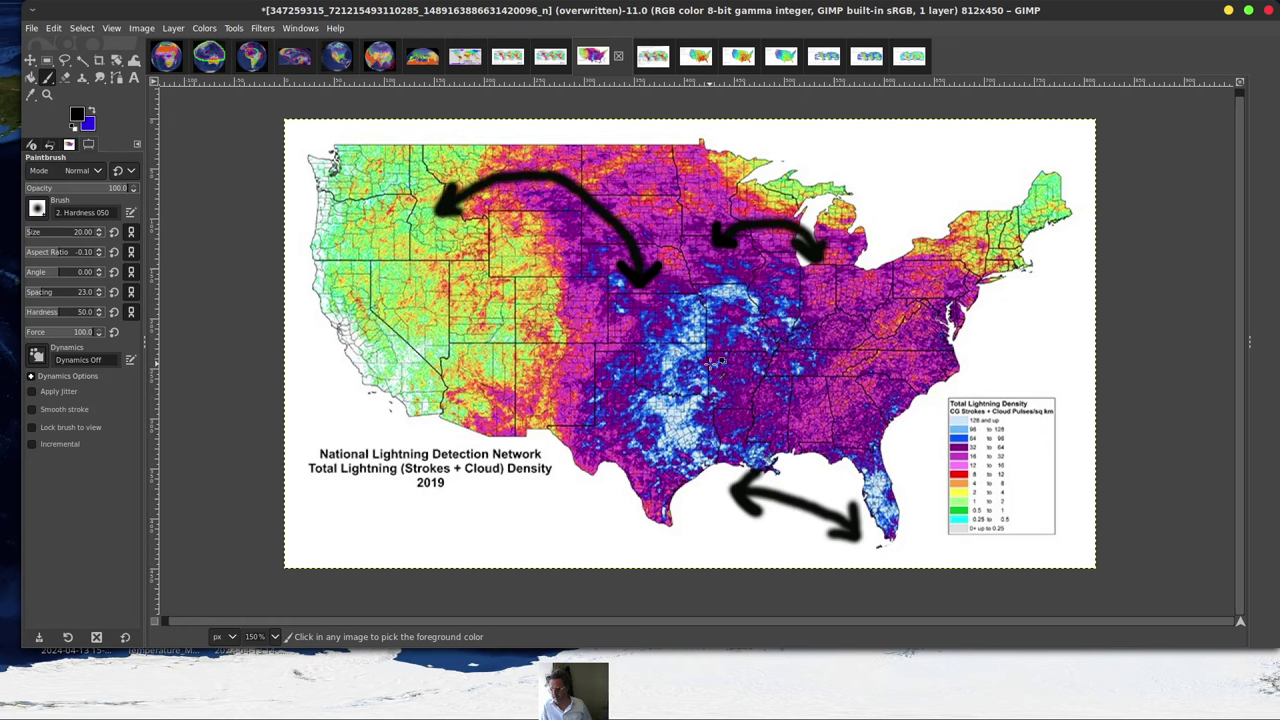
{"action": "left_click", "coordinate": [653, 57]}
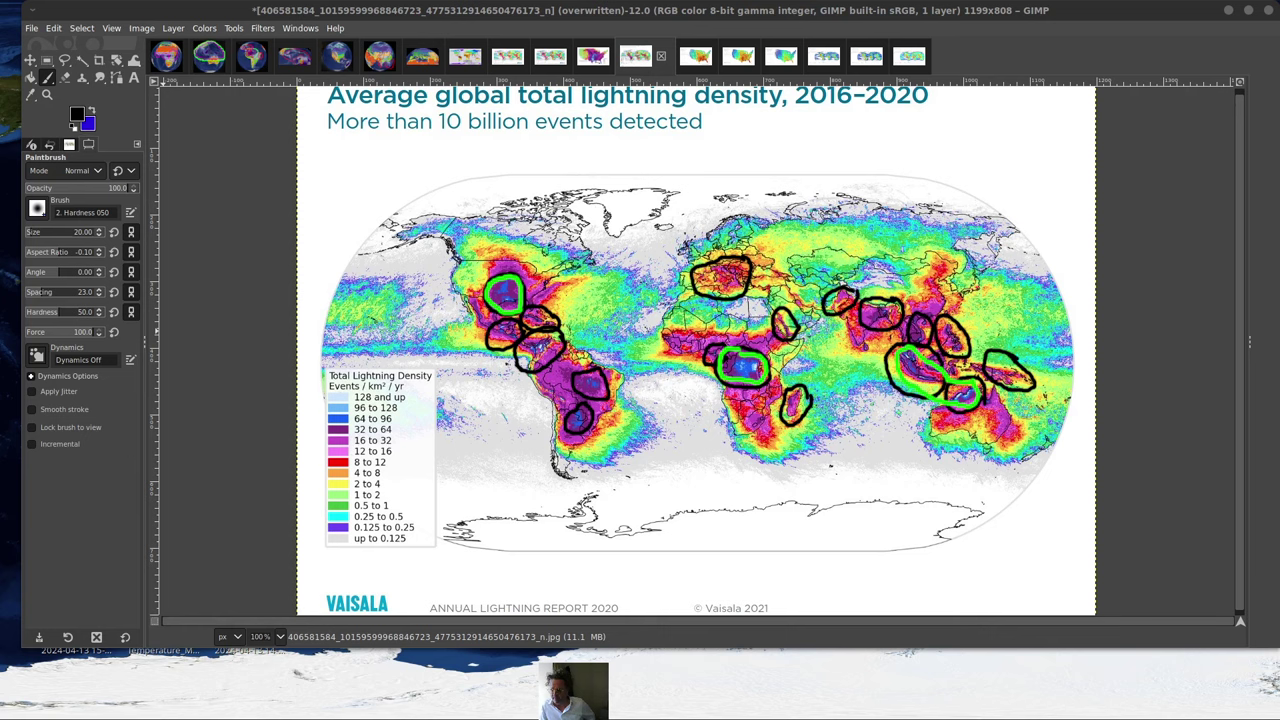
Review the annotated US lightning, global 2016–2022 lightning and thunder-hours maps, then switch to the FAO precipitation map
{"action": "key", "text": "ctrl+Page_Down"}
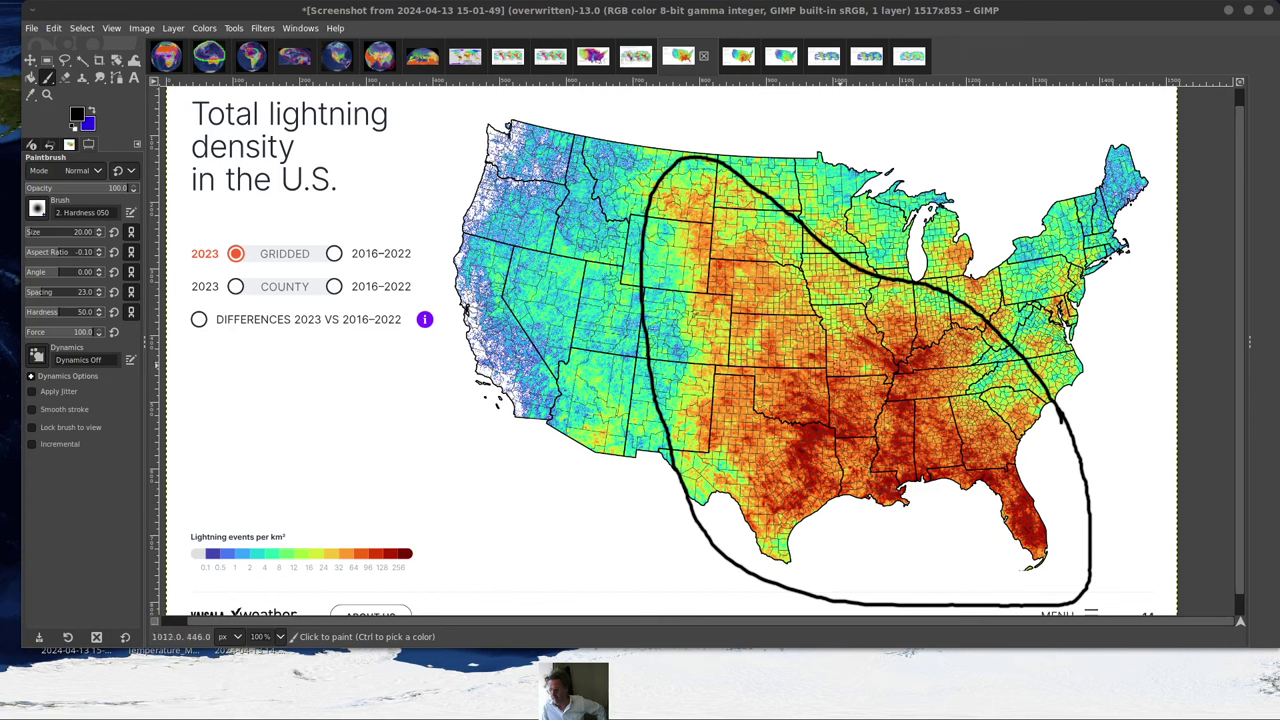
{"action": "left_click", "coordinate": [737, 60]}
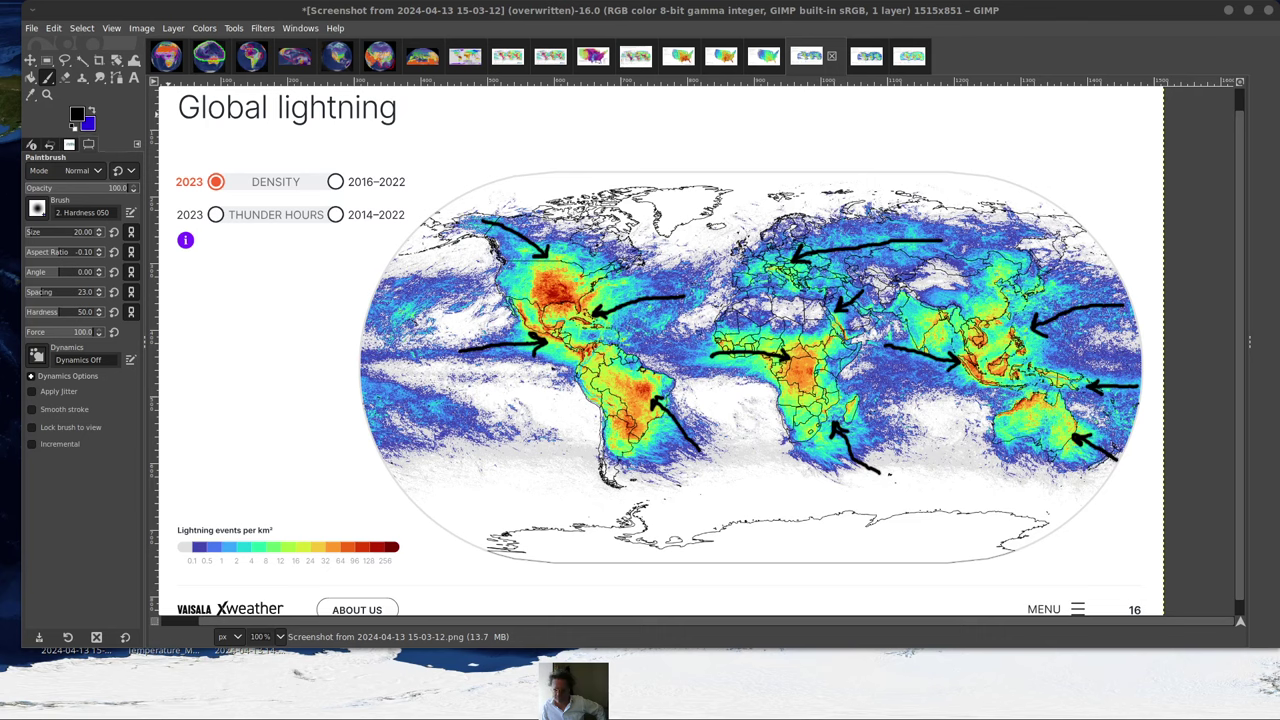
{"action": "left_click", "coordinate": [824, 55]}
{"action": "key", "text": "ctrl+Page_Down"}
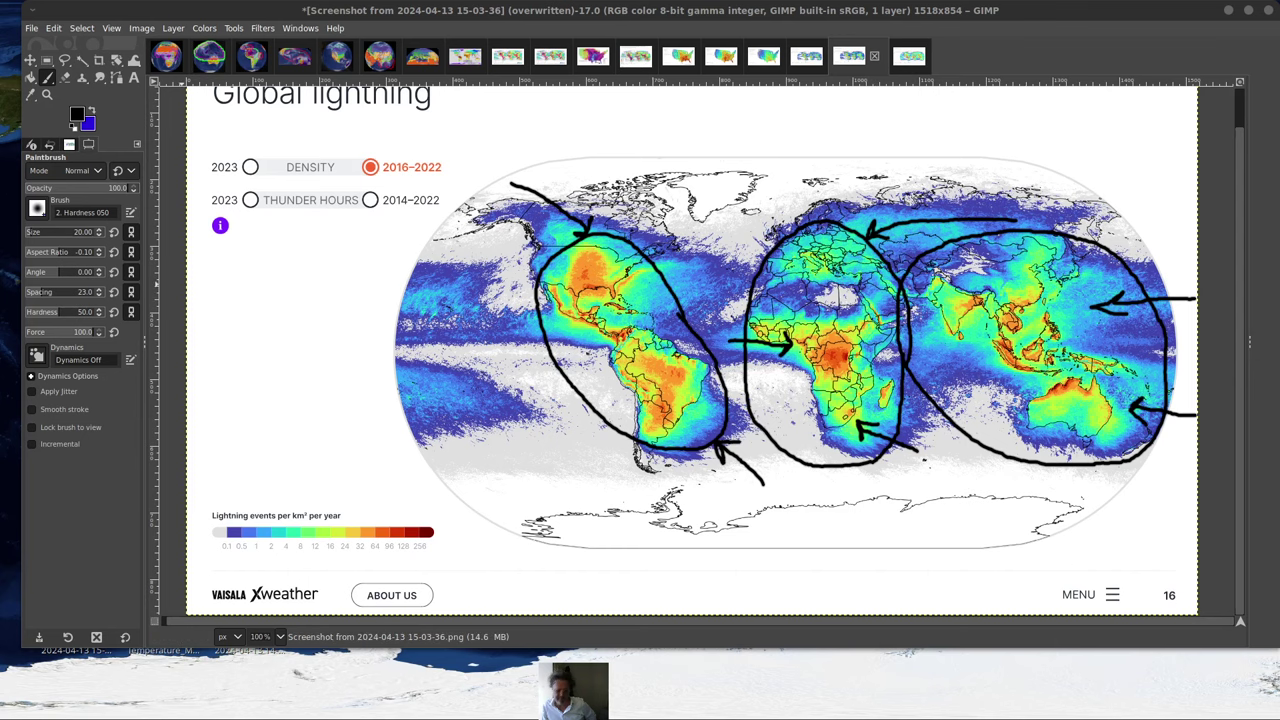
{"action": "key", "text": "ctrl+Page_Down"}
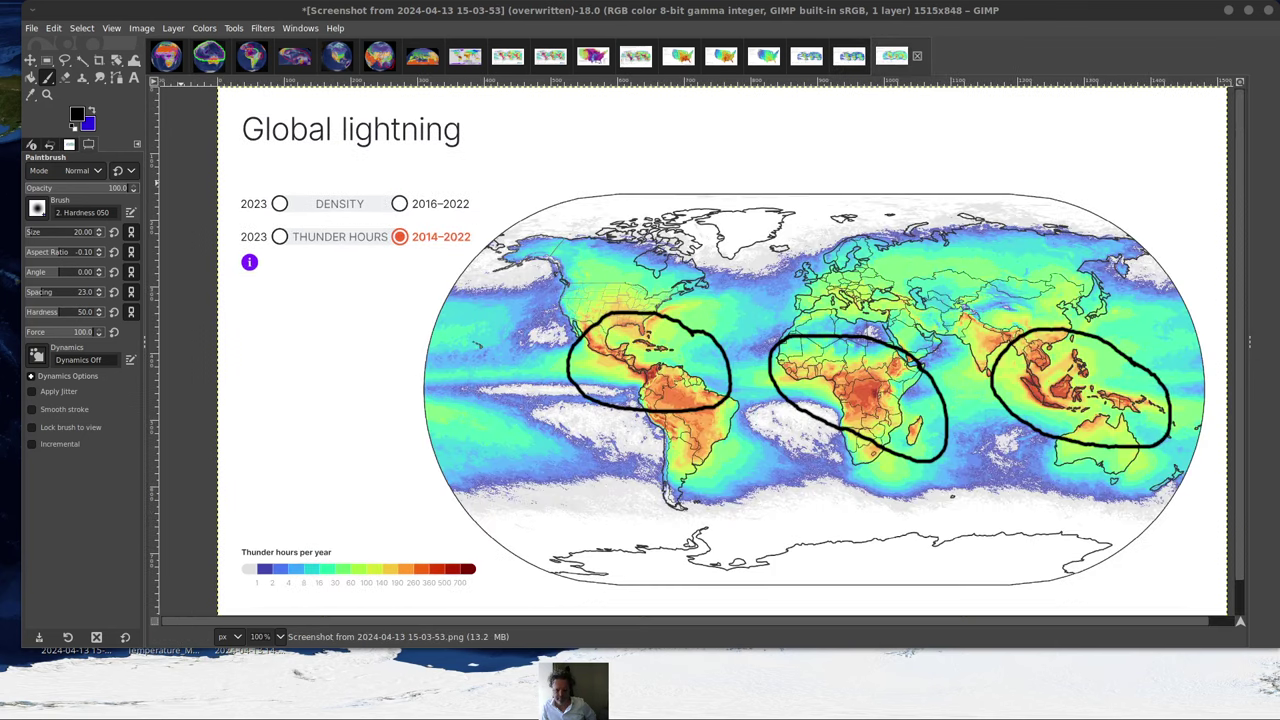
{"action": "key", "text": "alt+Tab"}
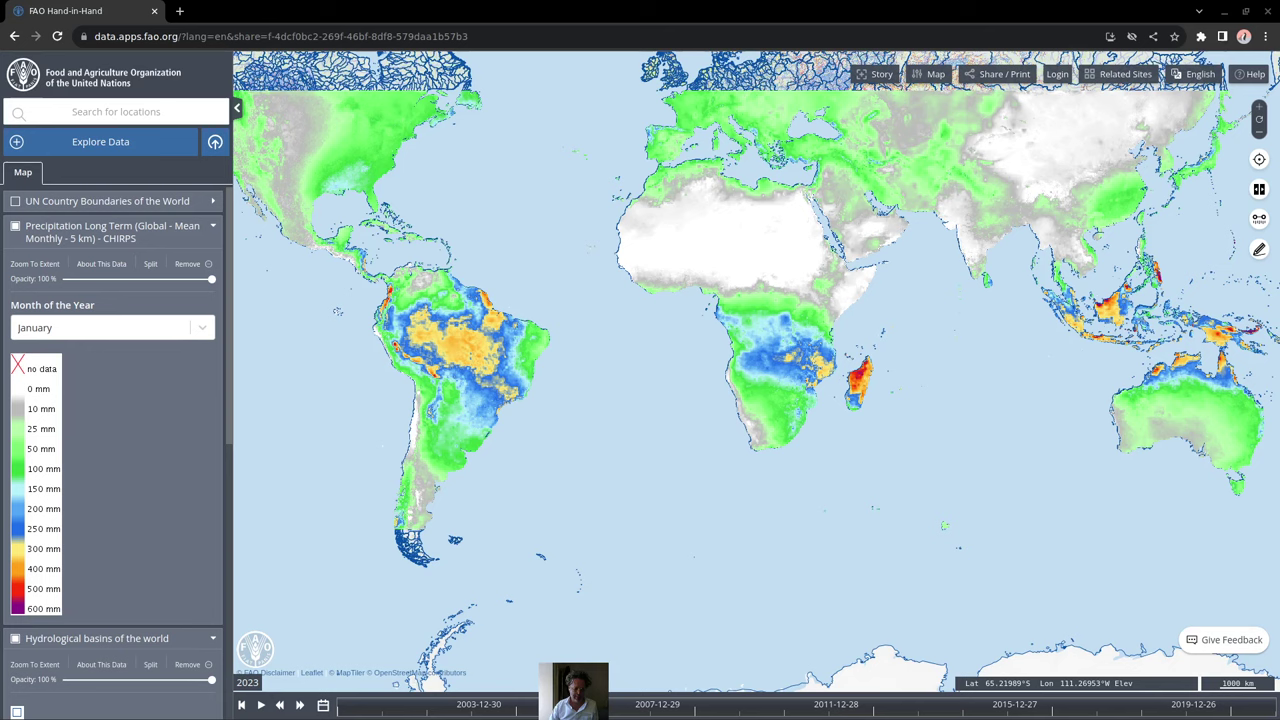
Show the long-term mean precipitation map for February, March, April and May in turn
{"action": "left_click", "coordinate": [138, 330]}
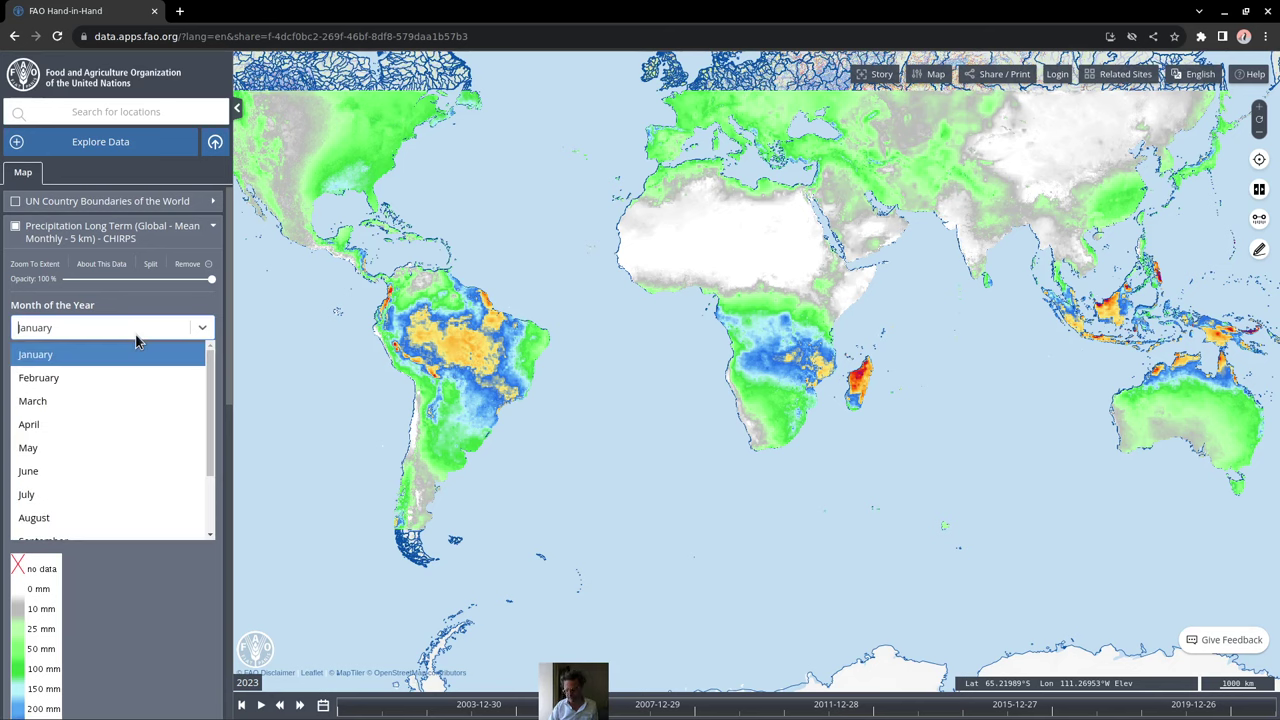
{"action": "left_click", "coordinate": [119, 379]}
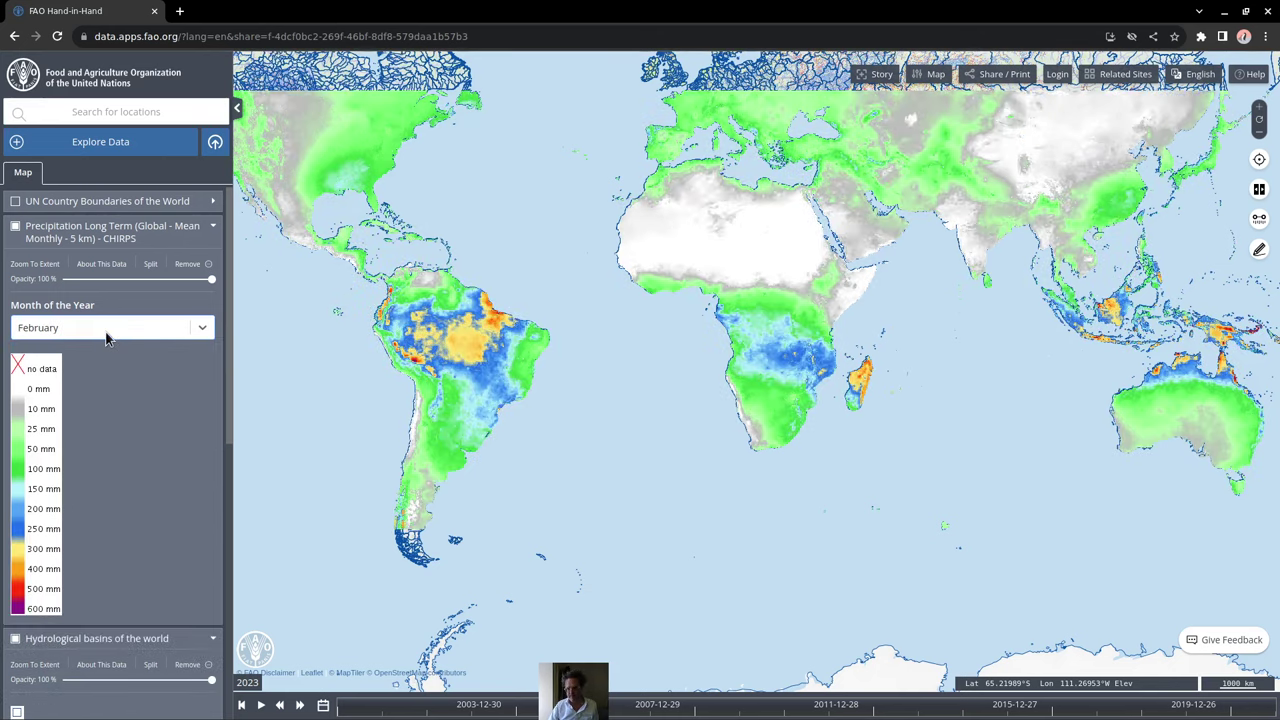
{"action": "left_click", "coordinate": [108, 336]}
{"action": "left_click", "coordinate": [99, 404]}
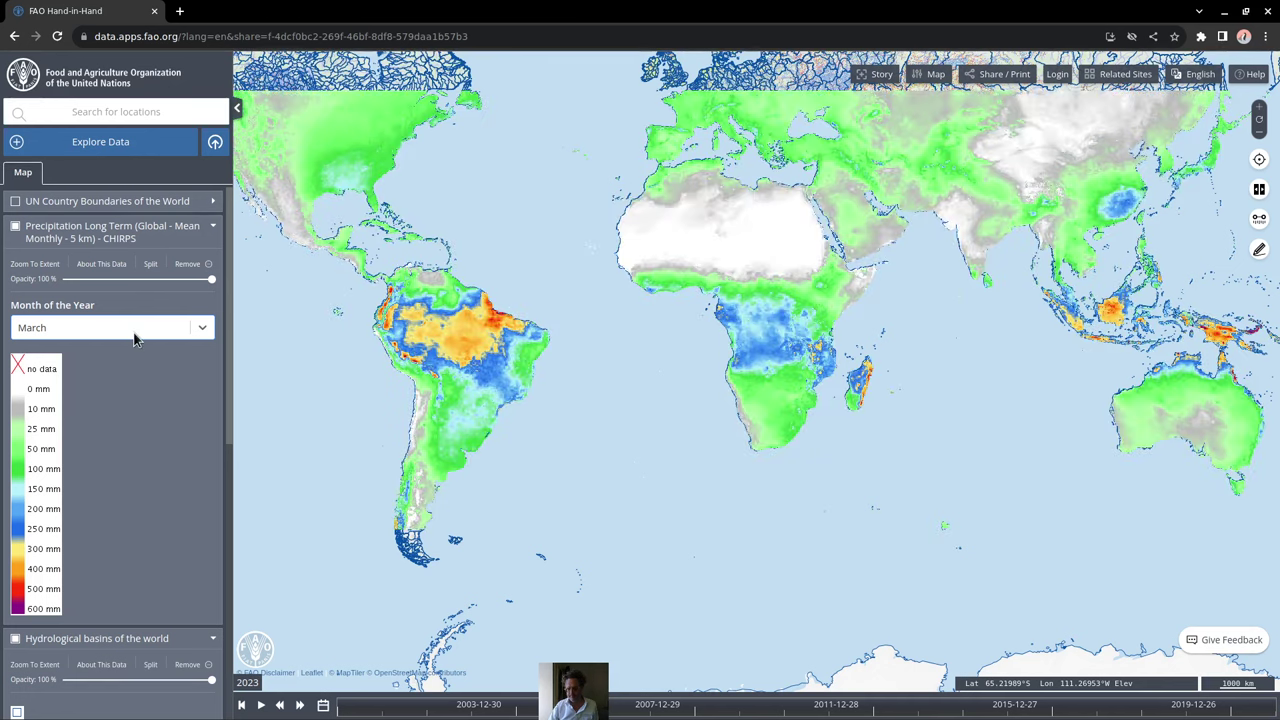
{"action": "left_click", "coordinate": [138, 336]}
{"action": "left_click", "coordinate": [101, 426]}
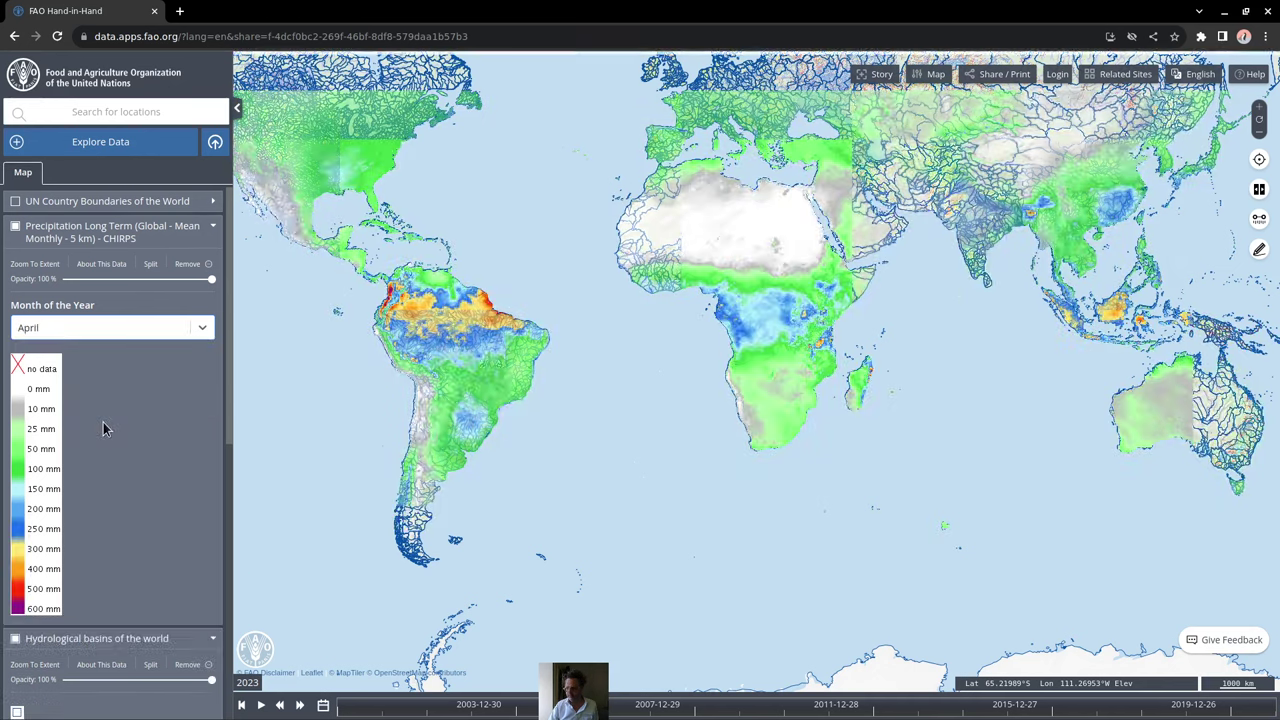
{"action": "left_click", "coordinate": [143, 336]}
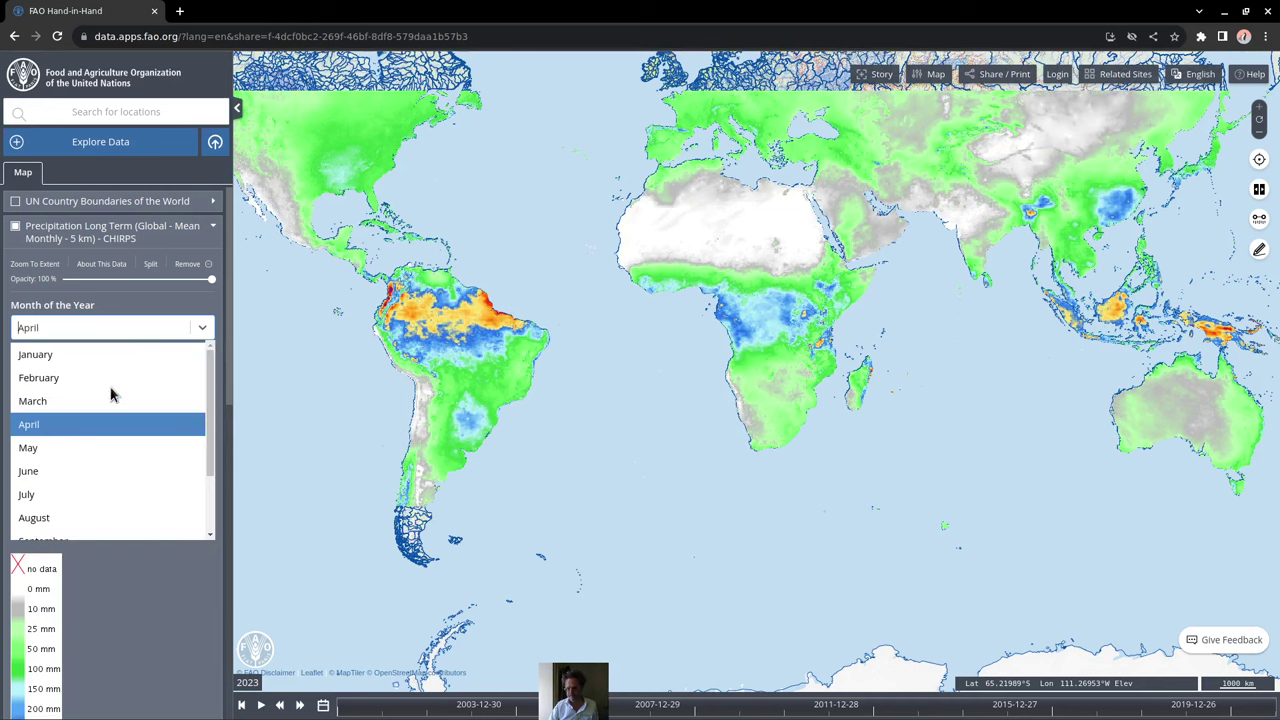
{"action": "left_click", "coordinate": [95, 450]}
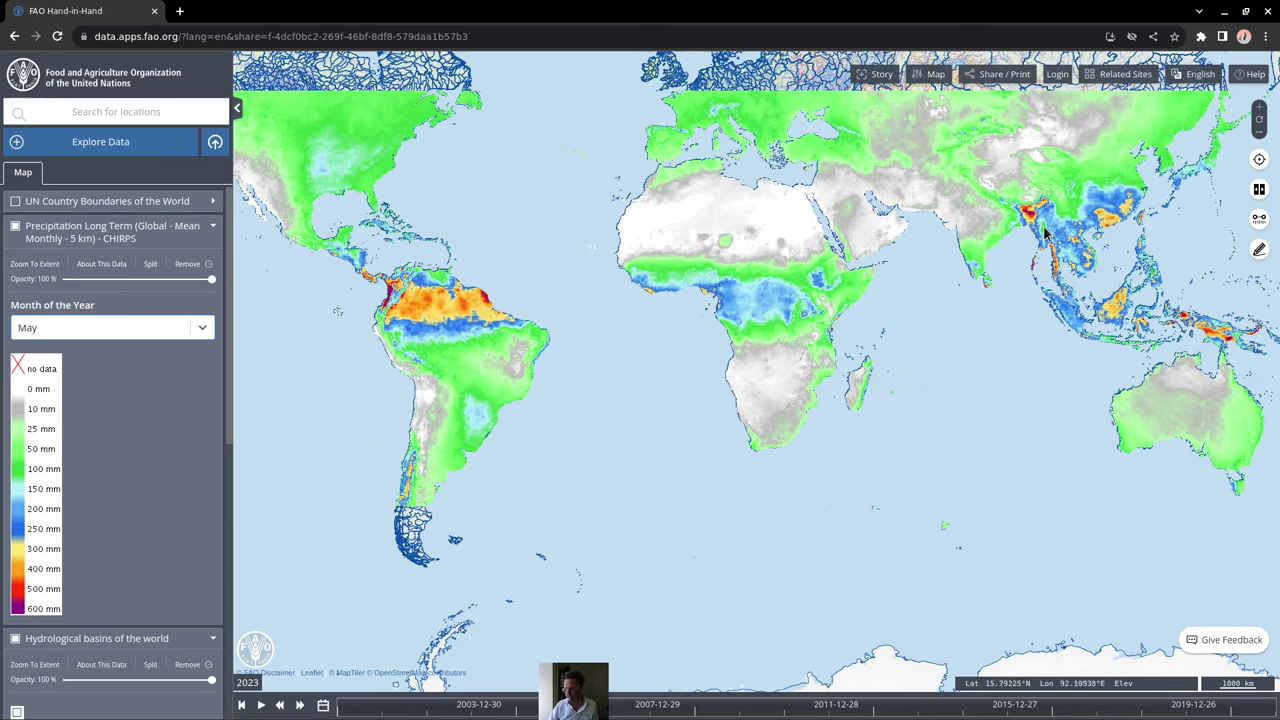
Continue the precipitation map through June, July, August and September
{"action": "left_click", "coordinate": [43, 330]}
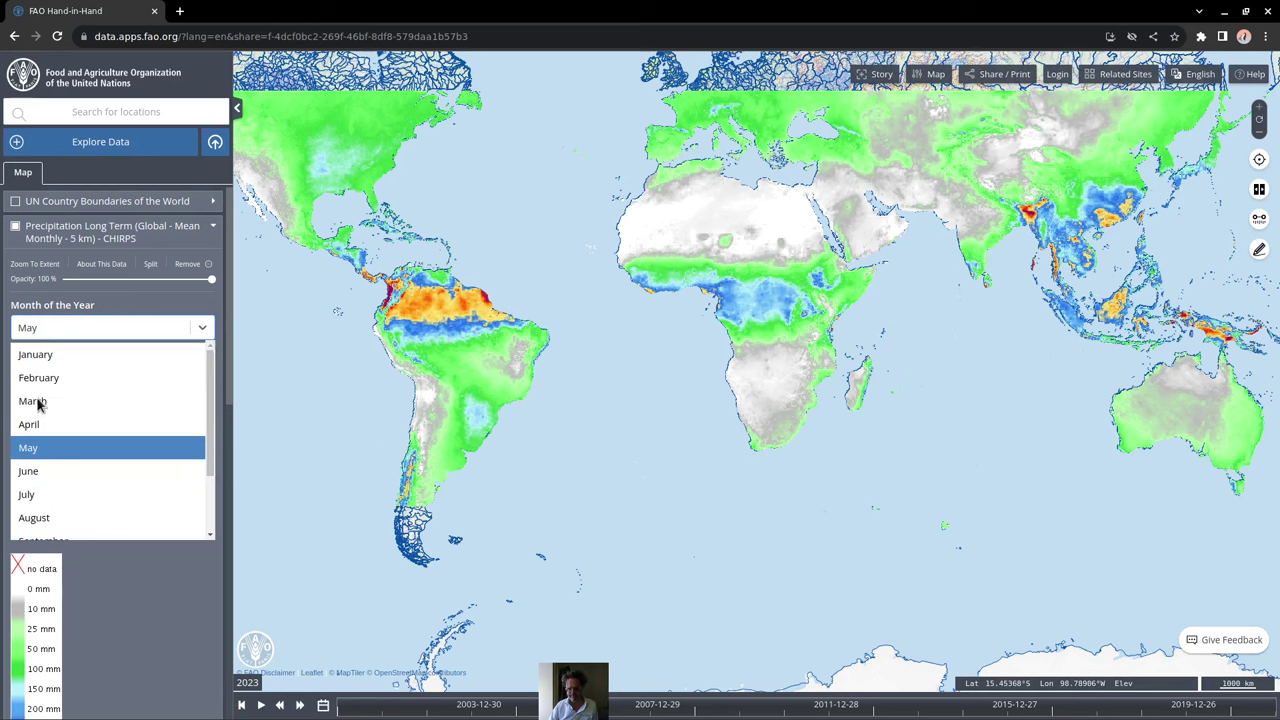
{"action": "left_click", "coordinate": [47, 469]}
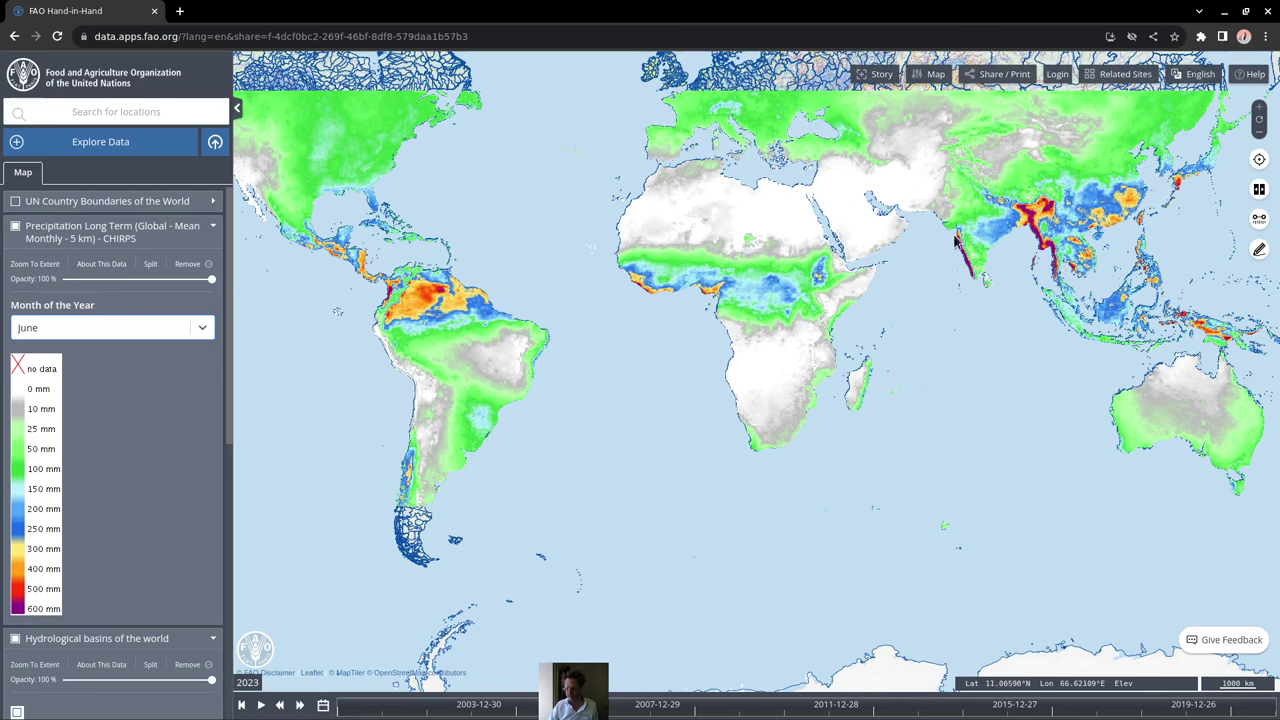
{"action": "left_click", "coordinate": [120, 332]}
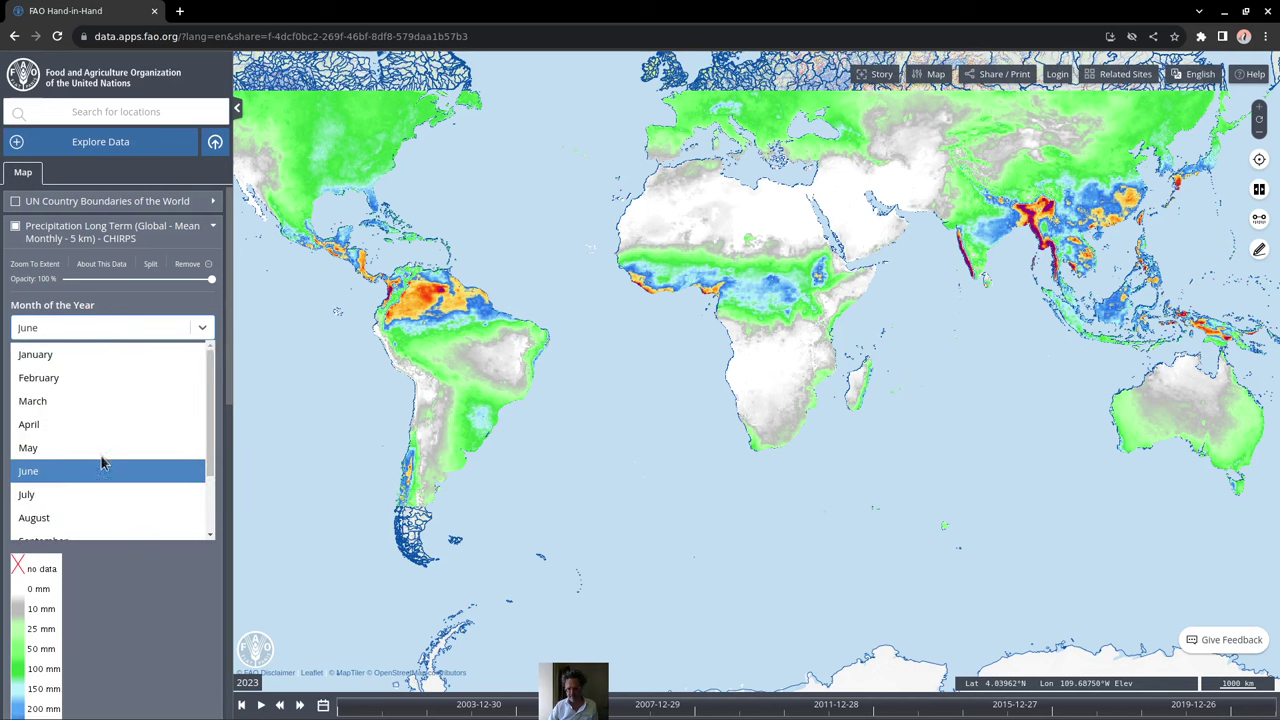
{"action": "left_click", "coordinate": [100, 495]}
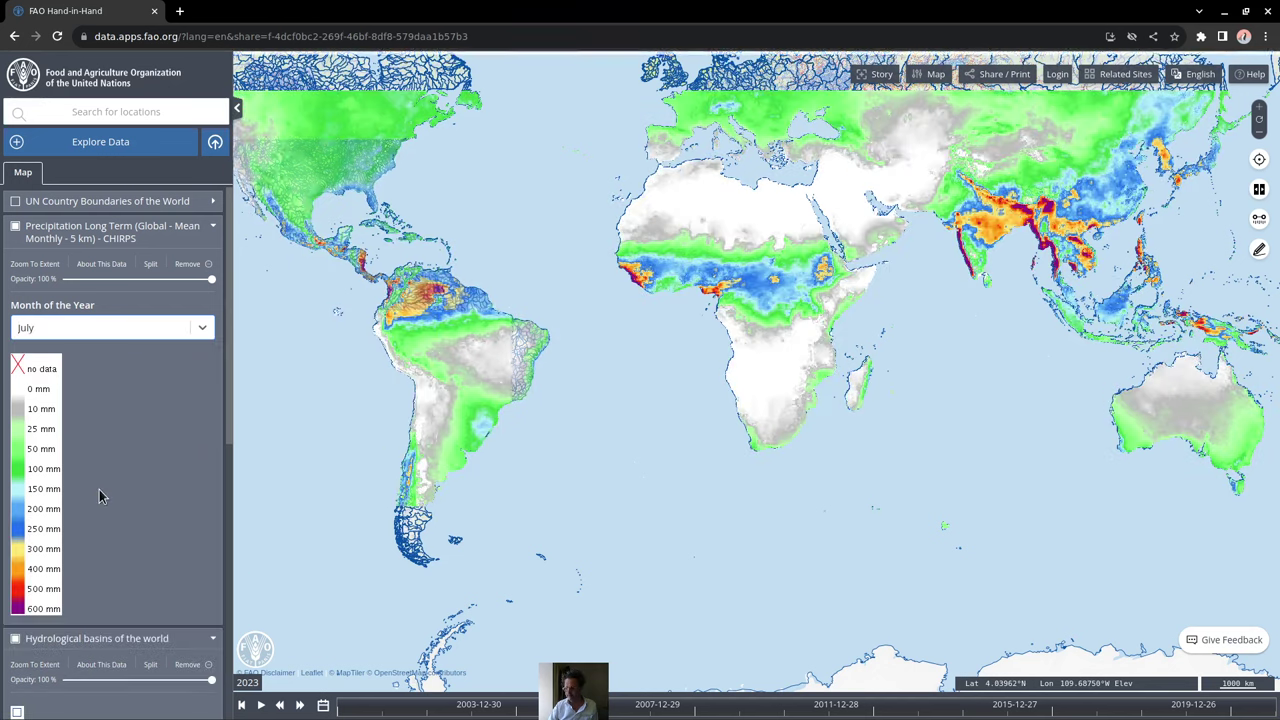
{"action": "left_click", "coordinate": [145, 330]}
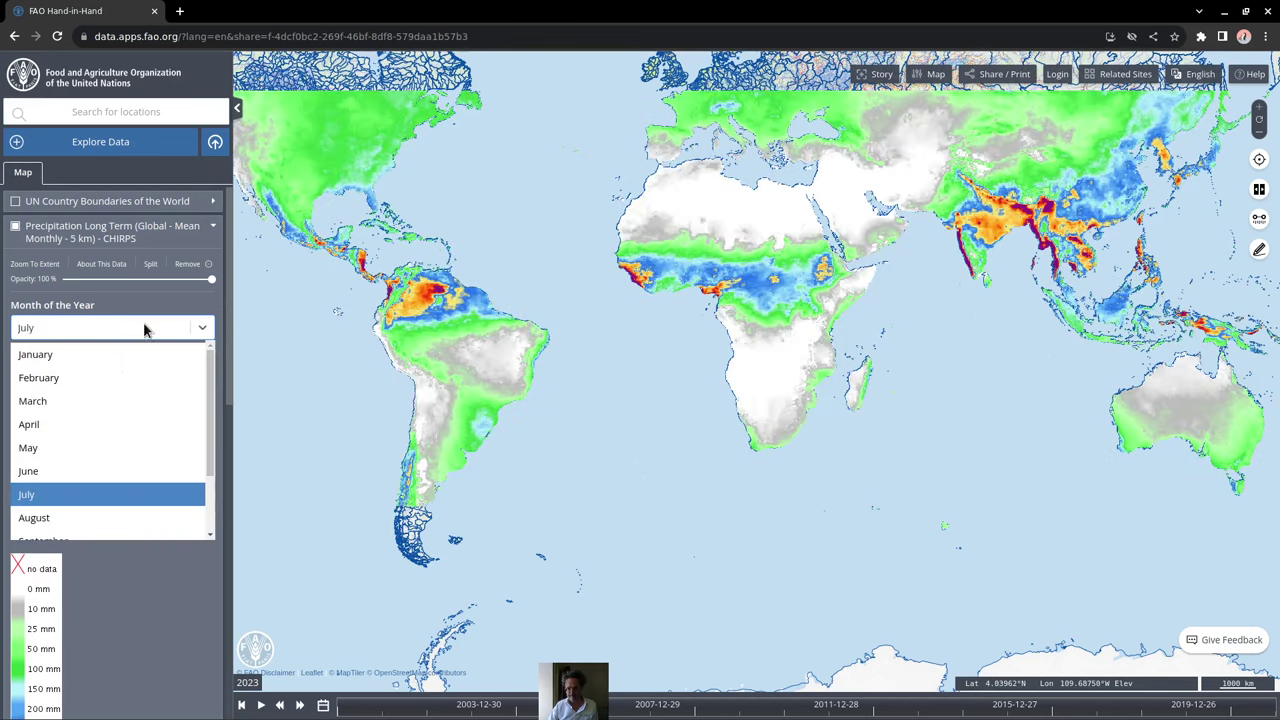
{"action": "left_click", "coordinate": [83, 518]}
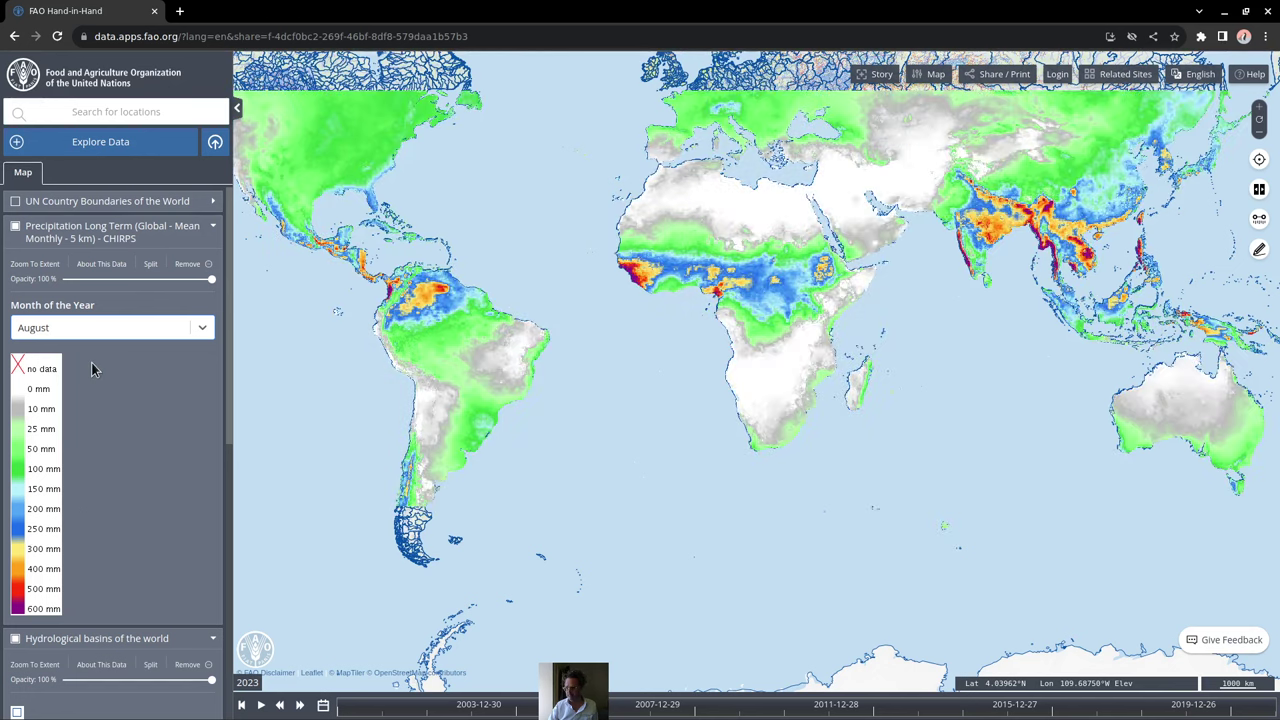
{"action": "left_click", "coordinate": [106, 337]}
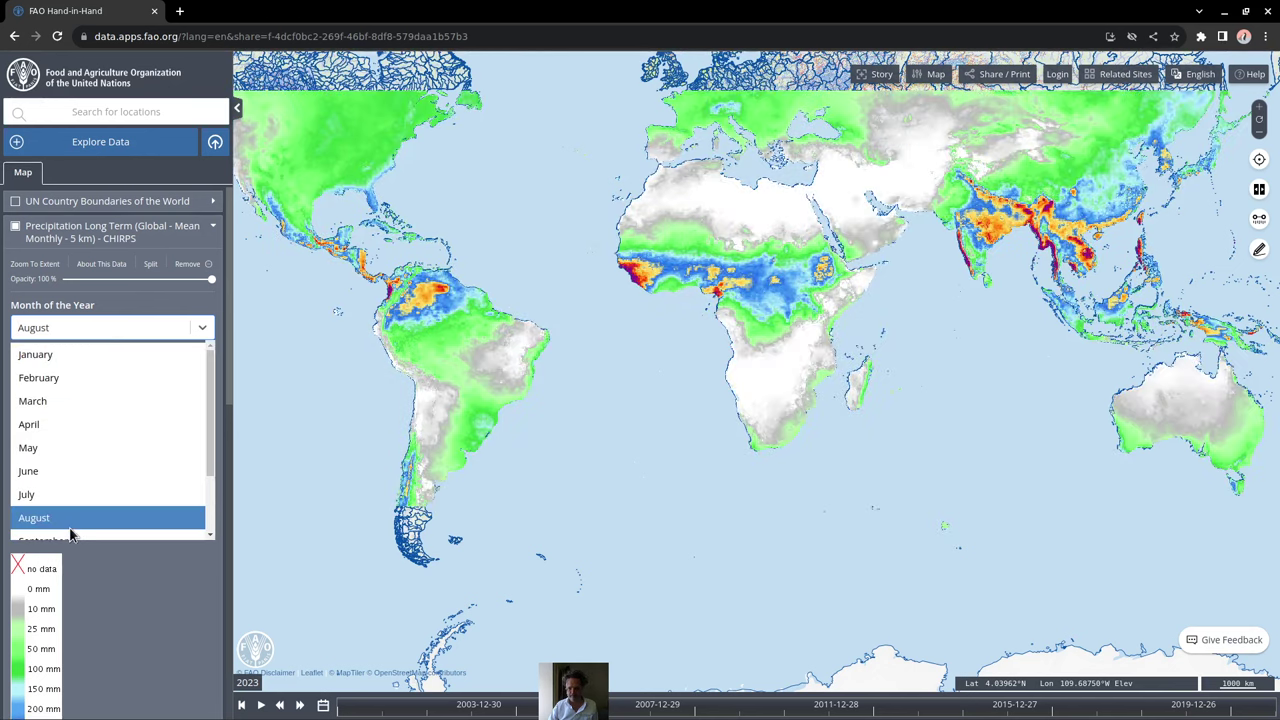
{"action": "scroll", "coordinate": [70, 537], "scroll_direction": "down", "scroll_amount": 2}
{"action": "left_click", "coordinate": [82, 466]}
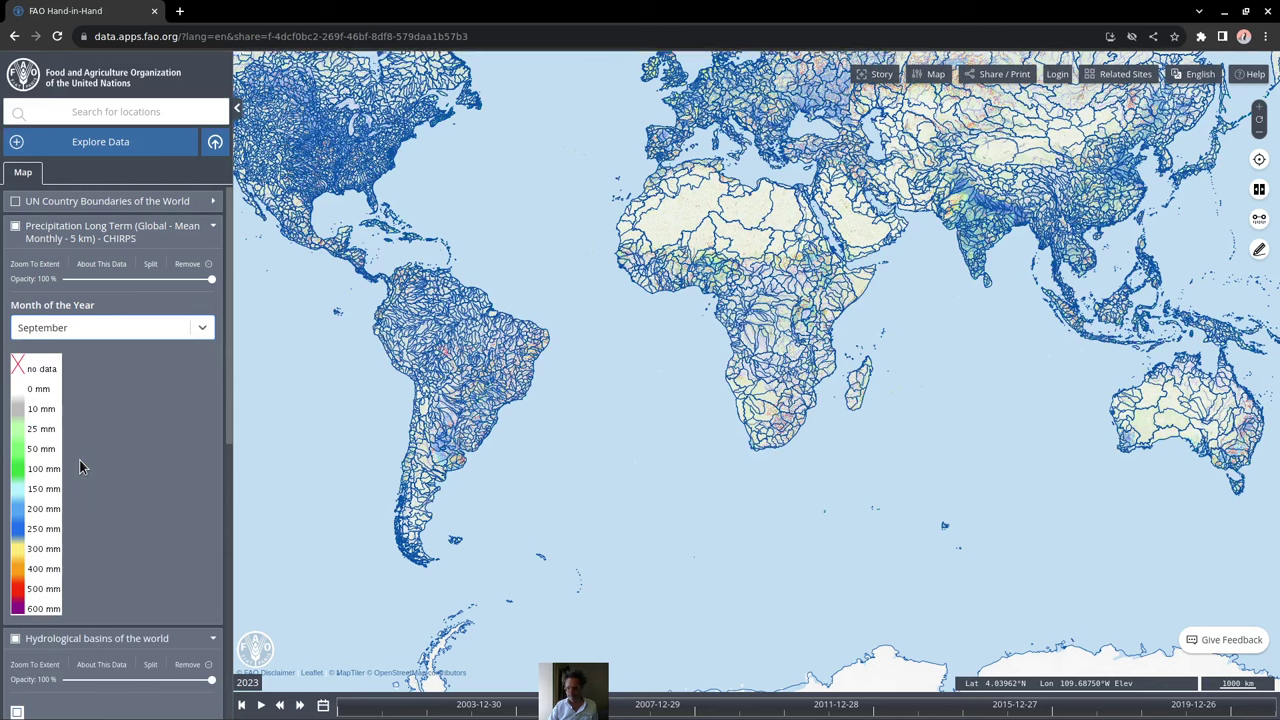
Finish the monthly precipitation sequence with October, November and December
{"action": "left_click", "coordinate": [111, 340]}
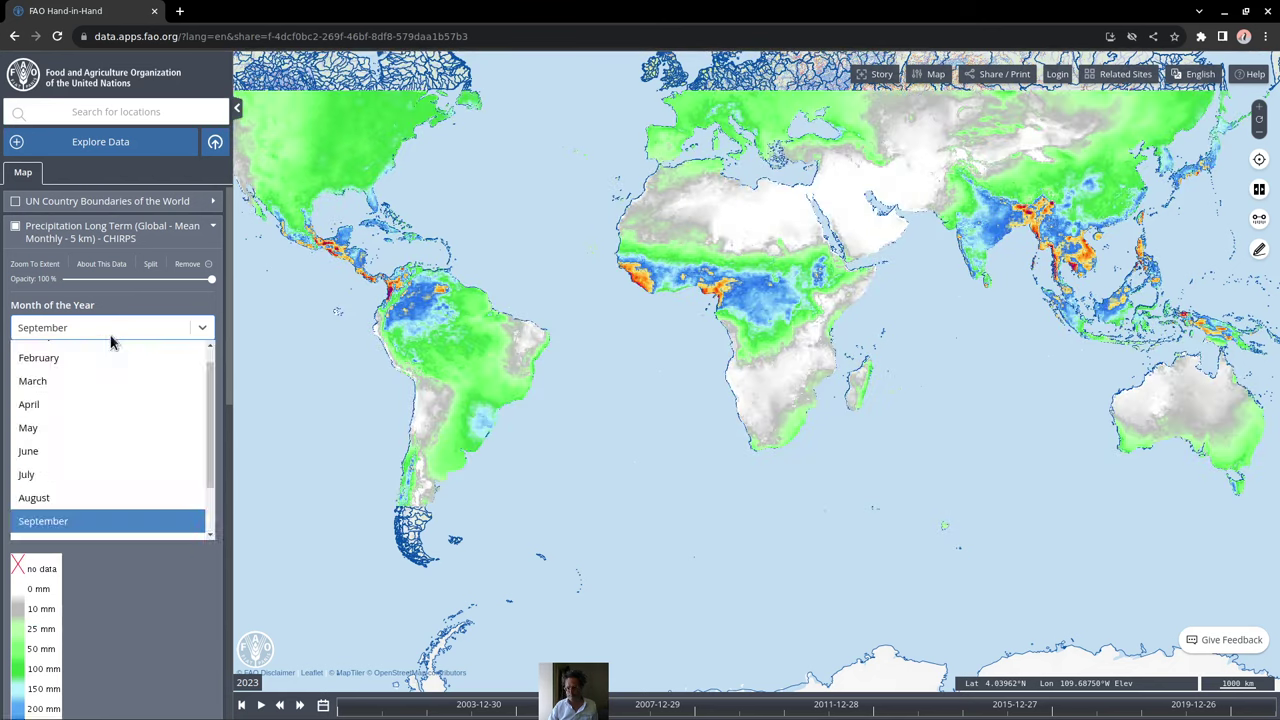
{"action": "scroll", "coordinate": [95, 490], "scroll_direction": "down", "scroll_amount": 2}
{"action": "left_click", "coordinate": [95, 486]}
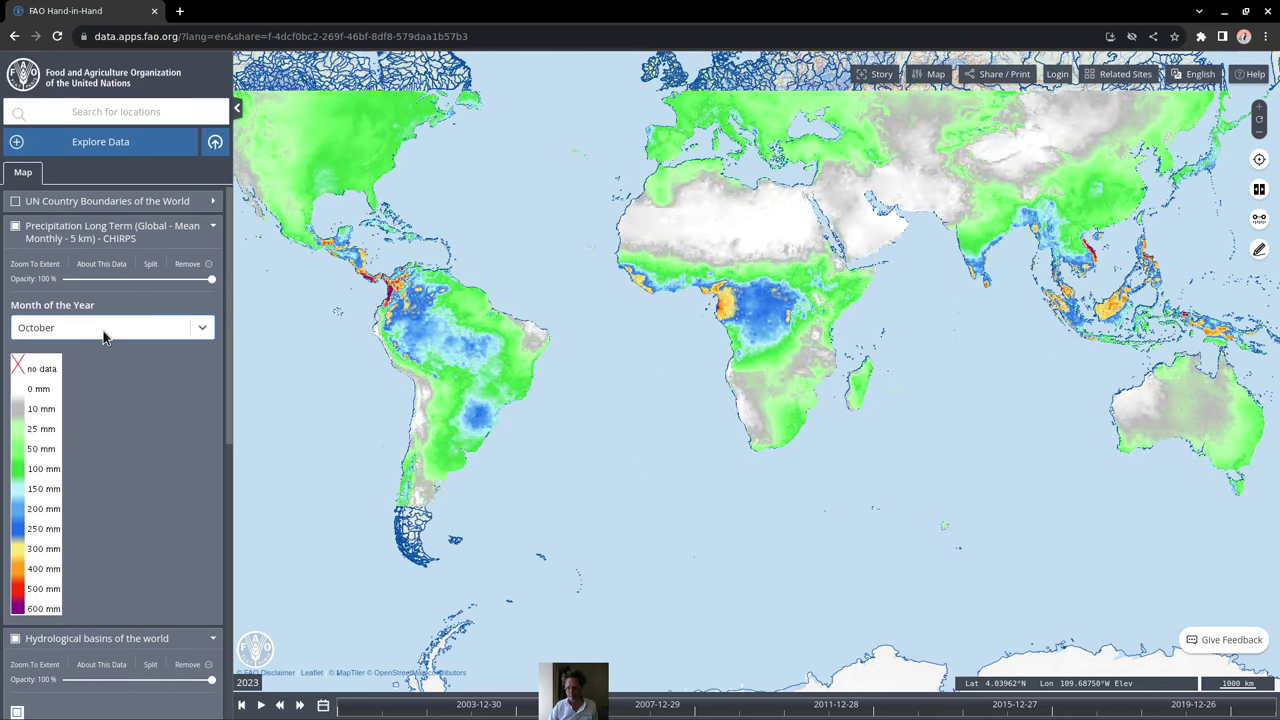
{"action": "left_click", "coordinate": [103, 337]}
{"action": "scroll", "coordinate": [104, 530], "scroll_direction": "down", "scroll_amount": 1}
{"action": "left_click", "coordinate": [97, 500]}
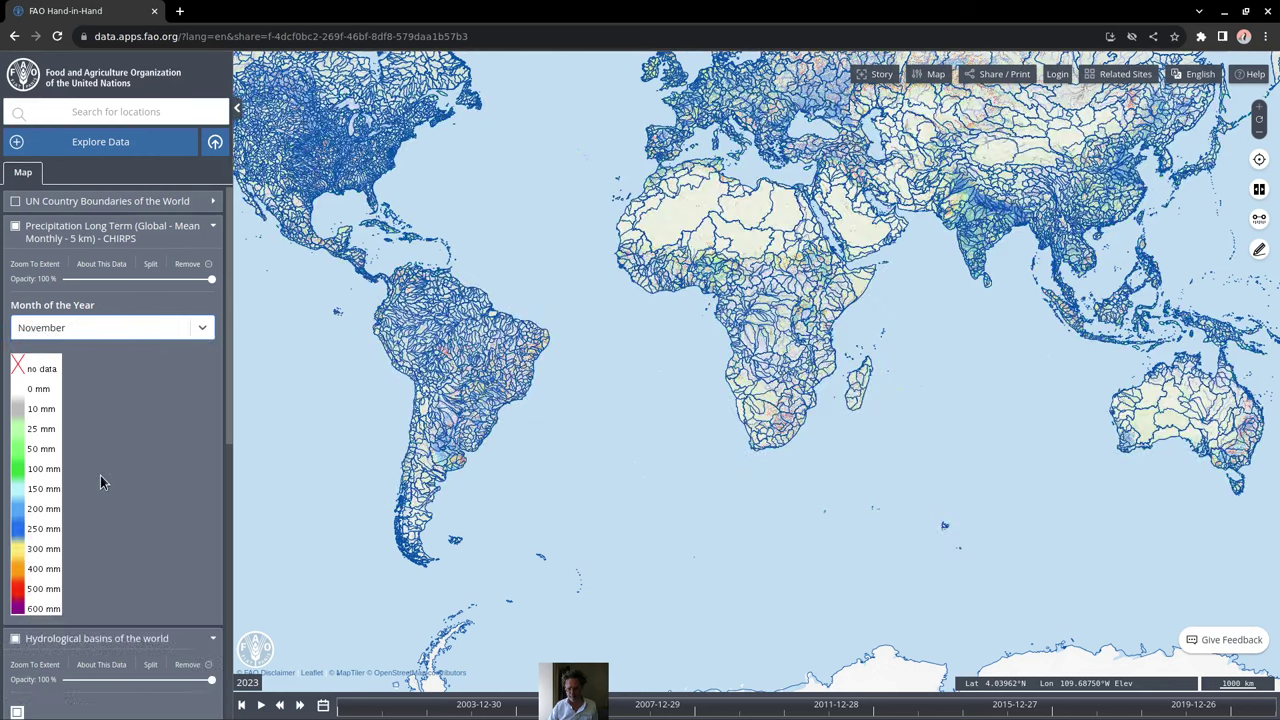
{"action": "left_click", "coordinate": [138, 333]}
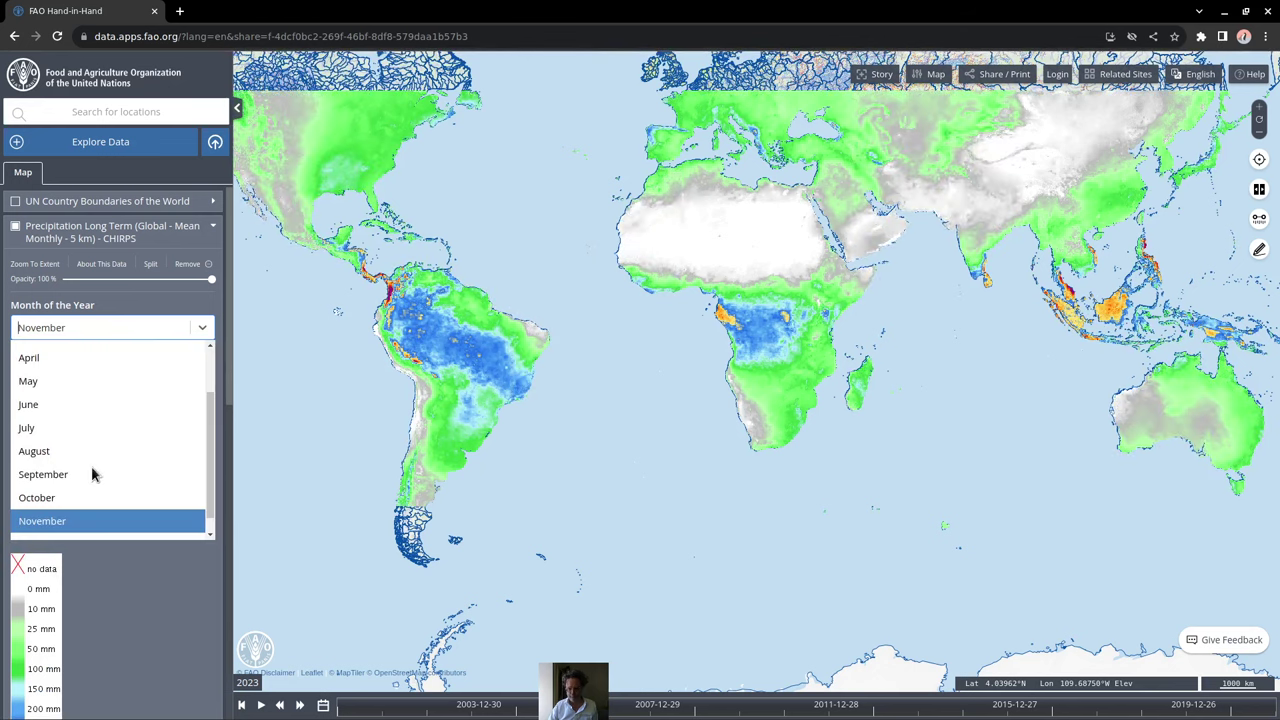
{"action": "scroll", "coordinate": [94, 531], "scroll_direction": "down", "scroll_amount": 1}
{"action": "left_click", "coordinate": [92, 525]}
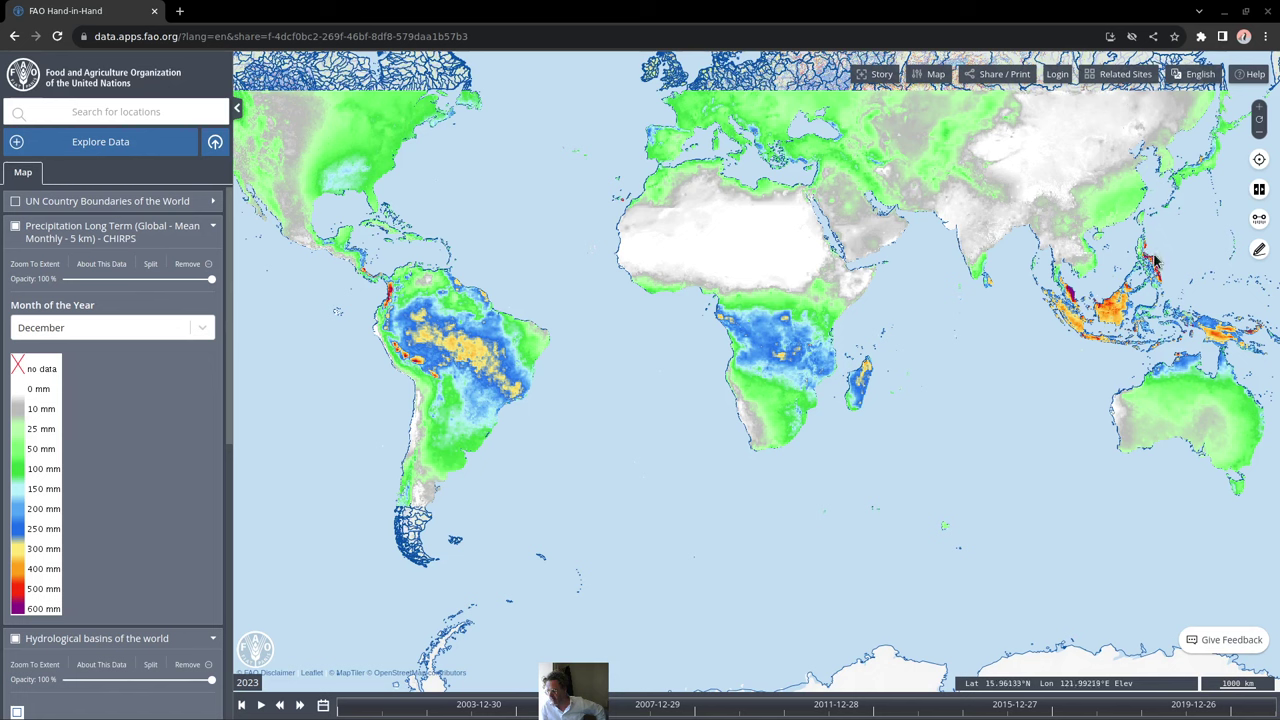
Set the precipitation map back to July and return to the annotated globe images
{"action": "left_click", "coordinate": [192, 329]}
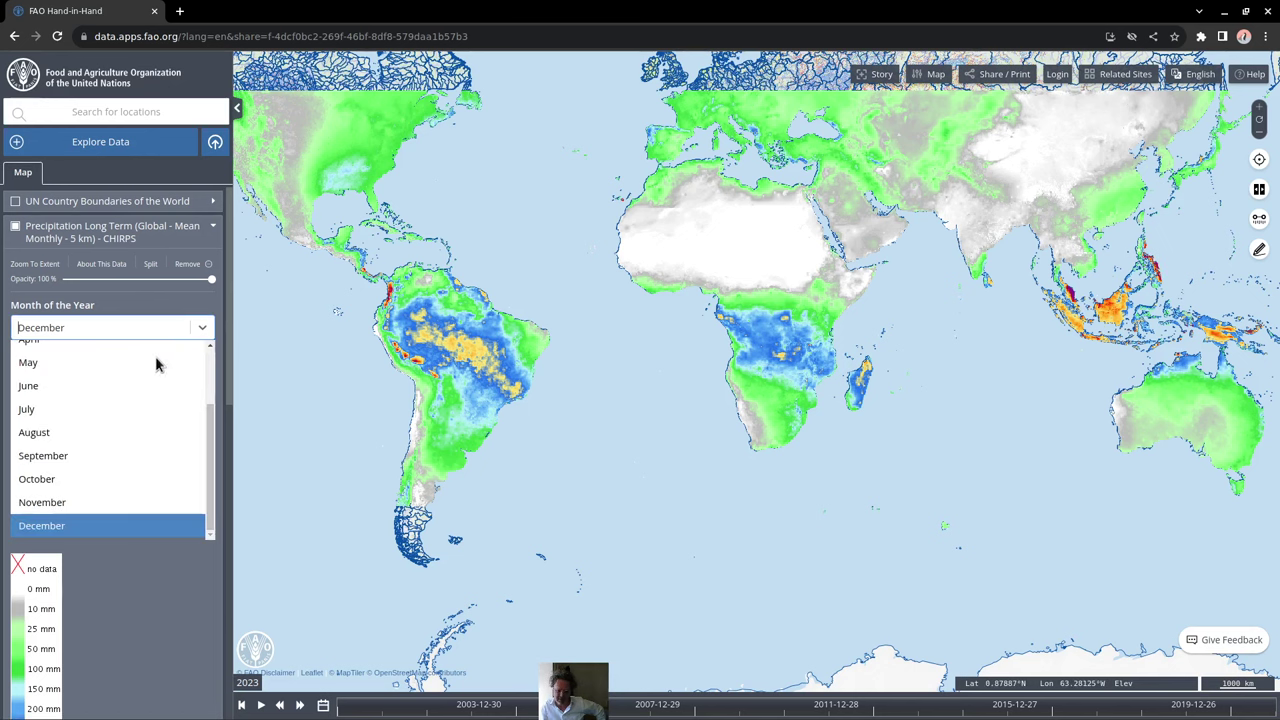
{"action": "left_click", "coordinate": [124, 409]}
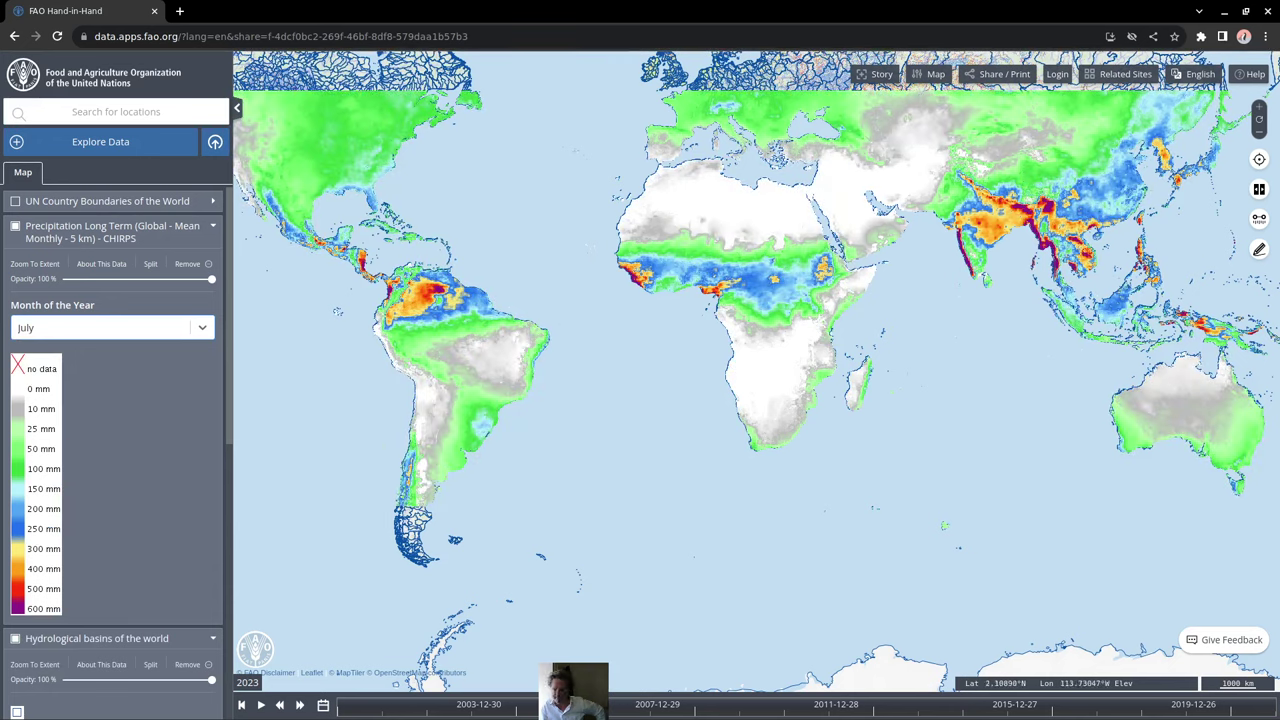
{"action": "key", "text": "alt+Tab"}
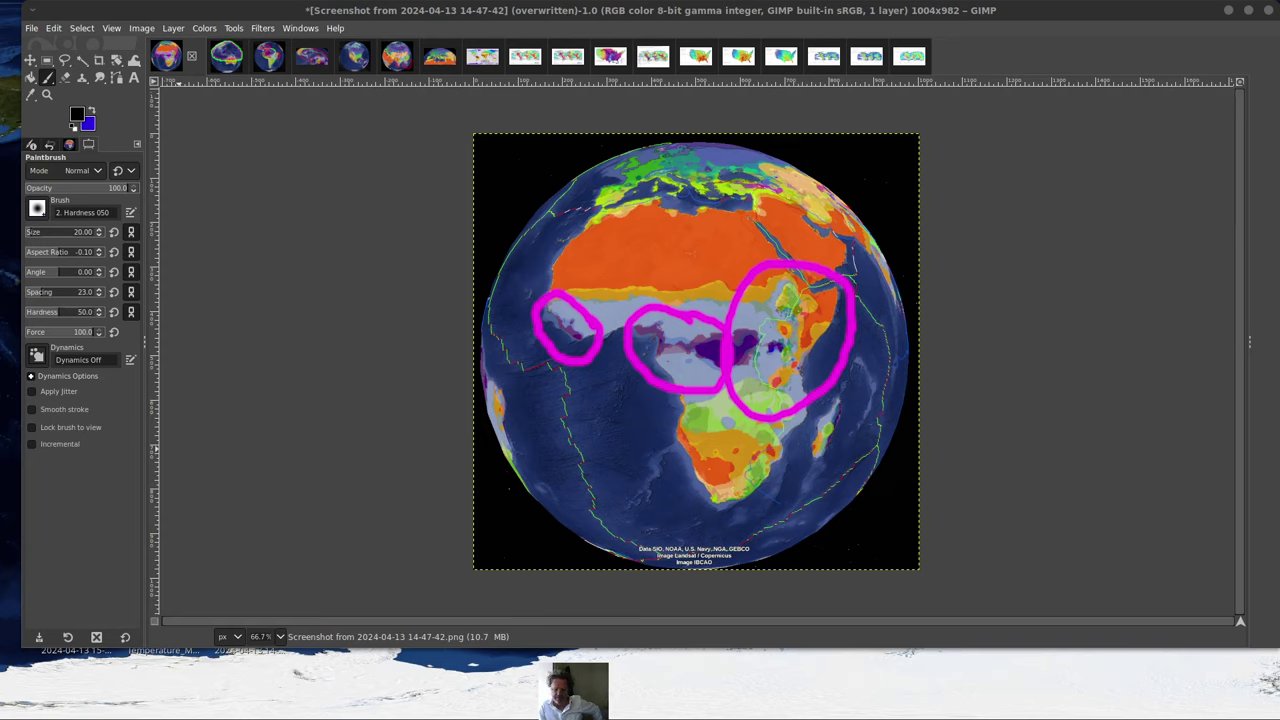
Switch from the Indonesia-Australia globe image to the South America globe, then bring up Google Earth Pro
{"action": "left_click", "coordinate": [226, 55]}
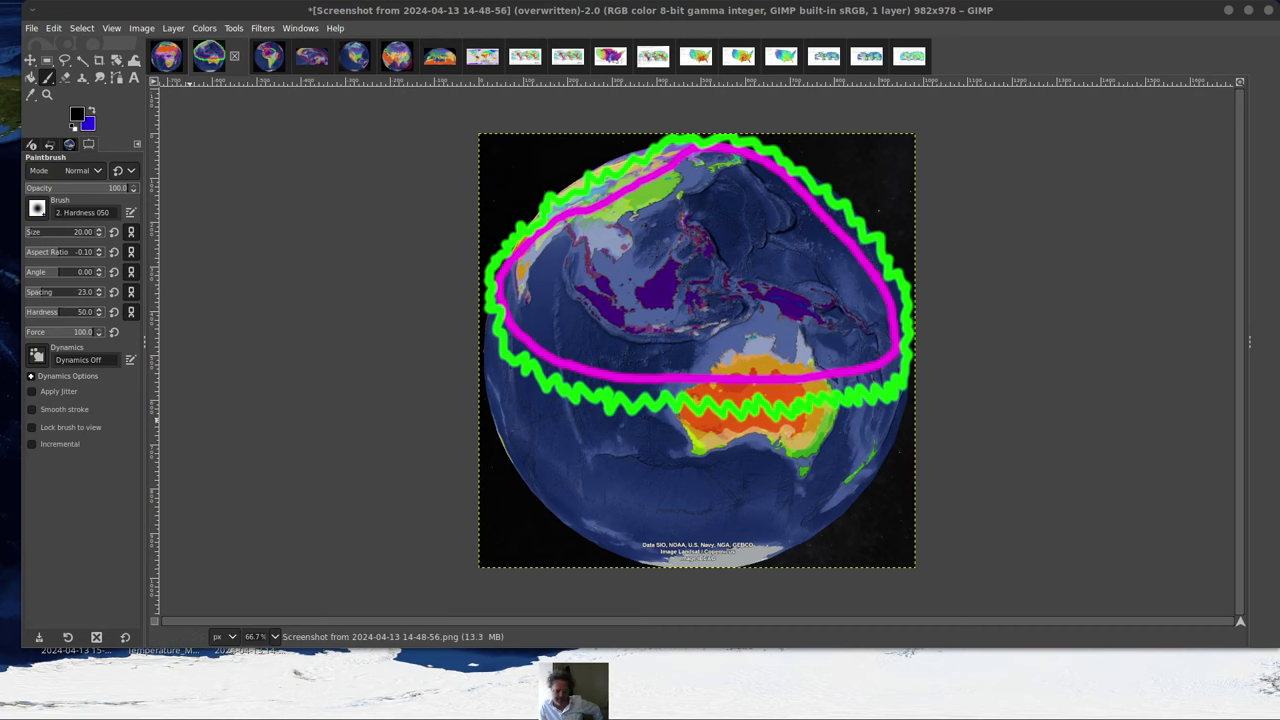
{"action": "left_click", "coordinate": [251, 55]}
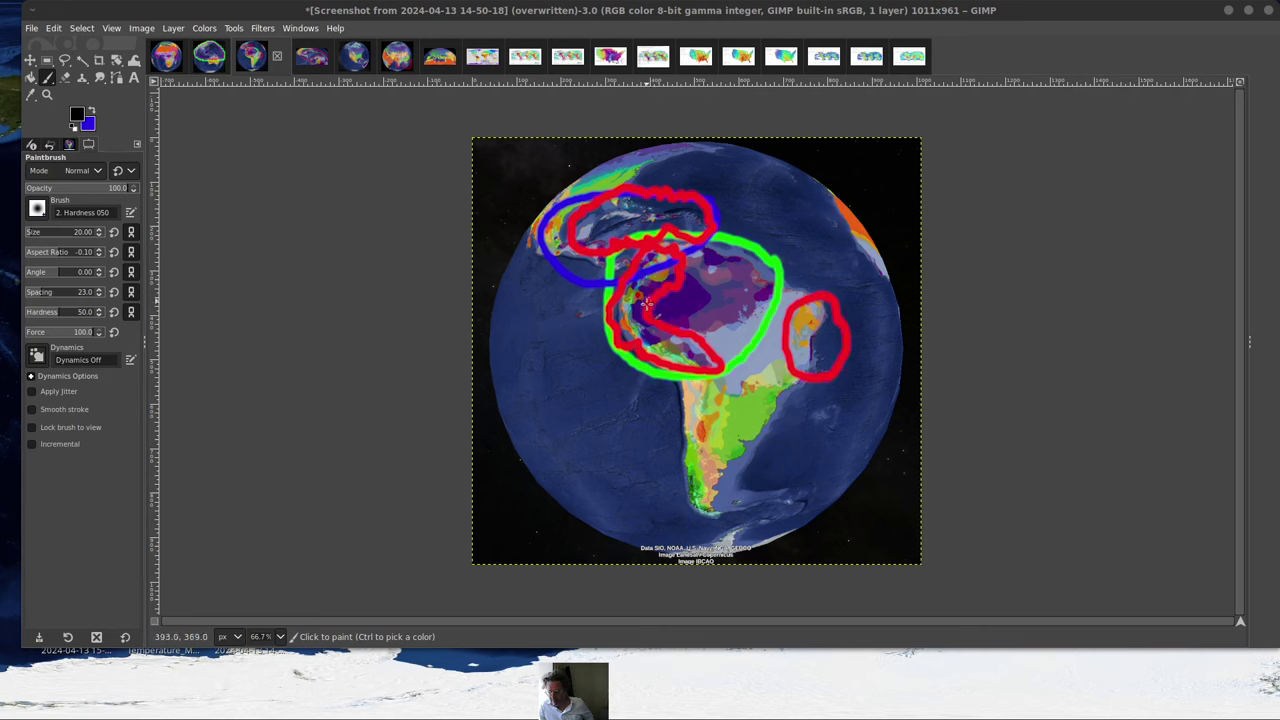
{"action": "key", "text": "alt+Tab"}
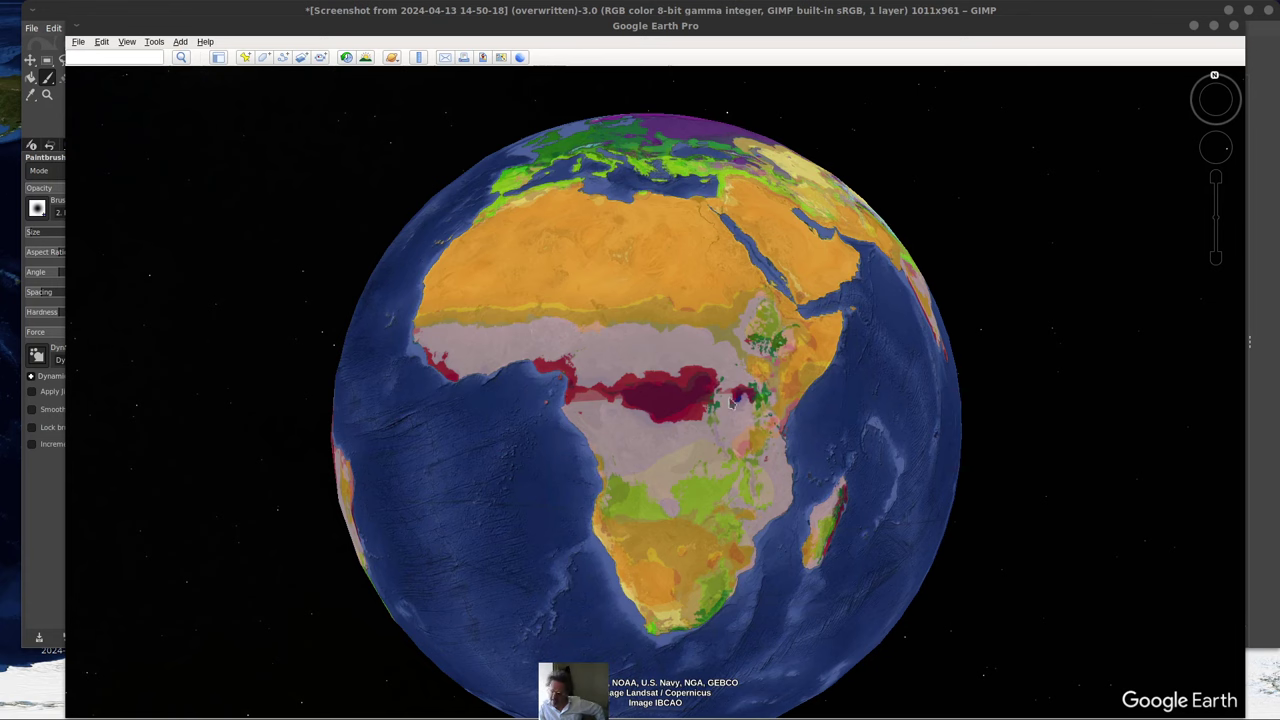
Turn the climate-zone globe from Africa to the Americas and zoom in closer
{"action": "left_click_drag", "start_coordinate": [354, 394], "coordinate": [866, 423]}
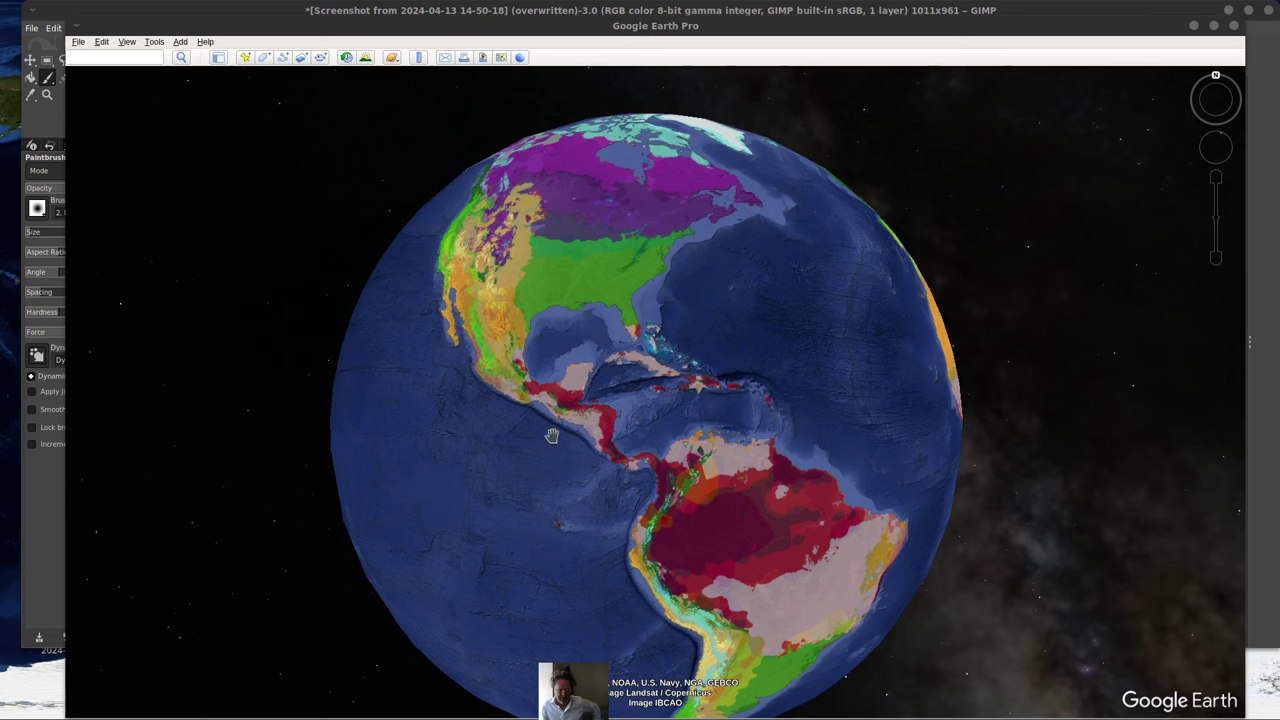
{"action": "scroll", "coordinate": [707, 398], "scroll_direction": "up", "scroll_amount": 2}
{"action": "scroll", "coordinate": [707, 398], "scroll_direction": "up", "scroll_amount": 3}
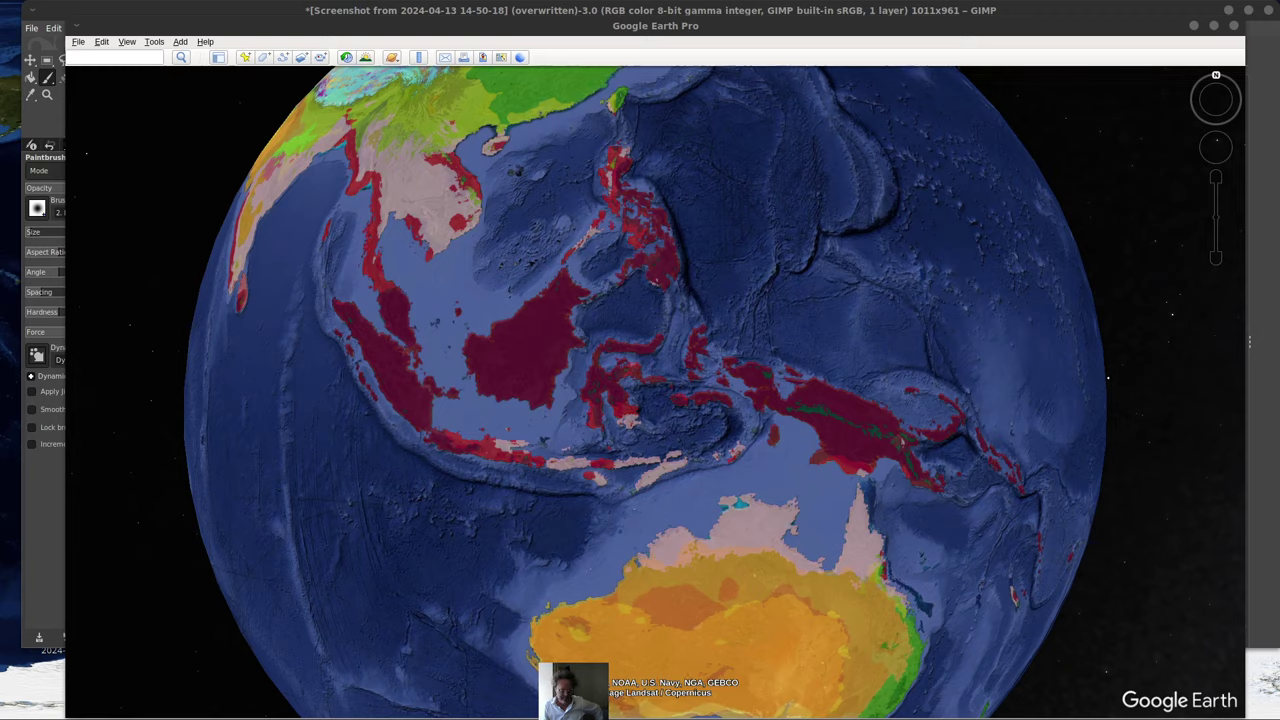
{"action": "key", "text": "alt+Tab"}
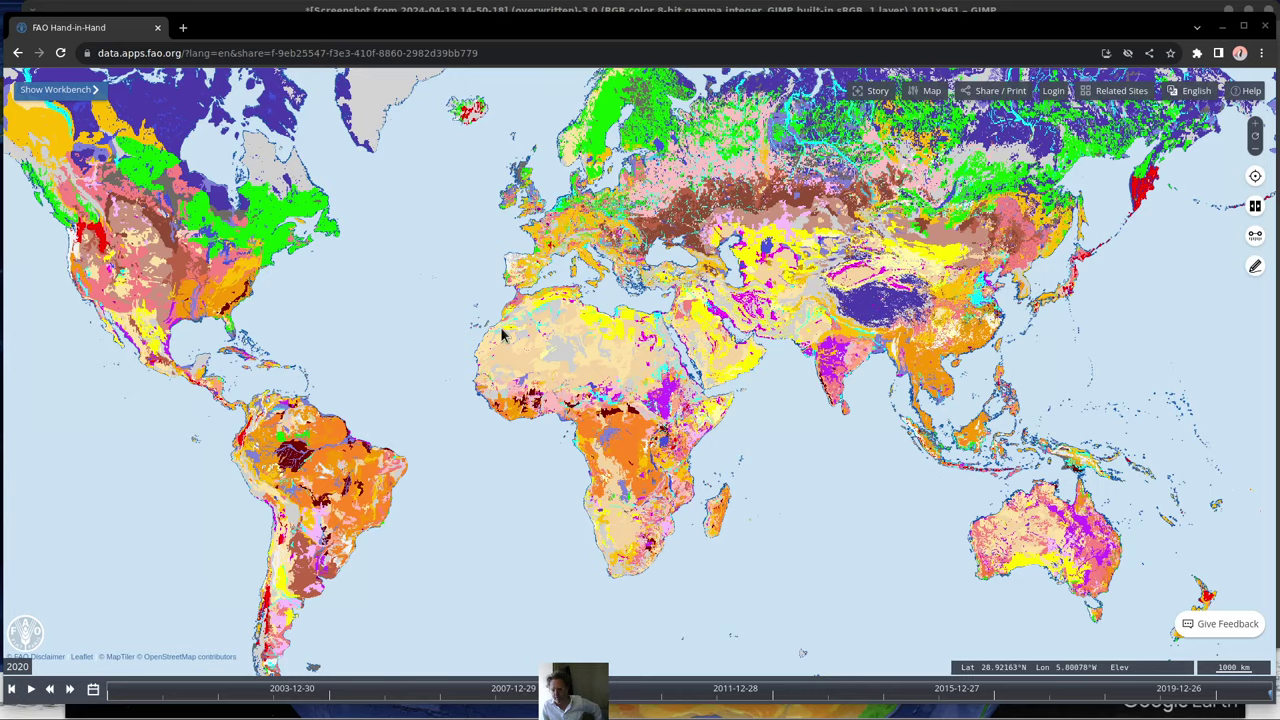
Query the dominant soil type at two East African points, then close the Feature Information panel
{"action": "left_click_drag", "start_coordinate": [506, 338], "coordinate": [535, 330]}
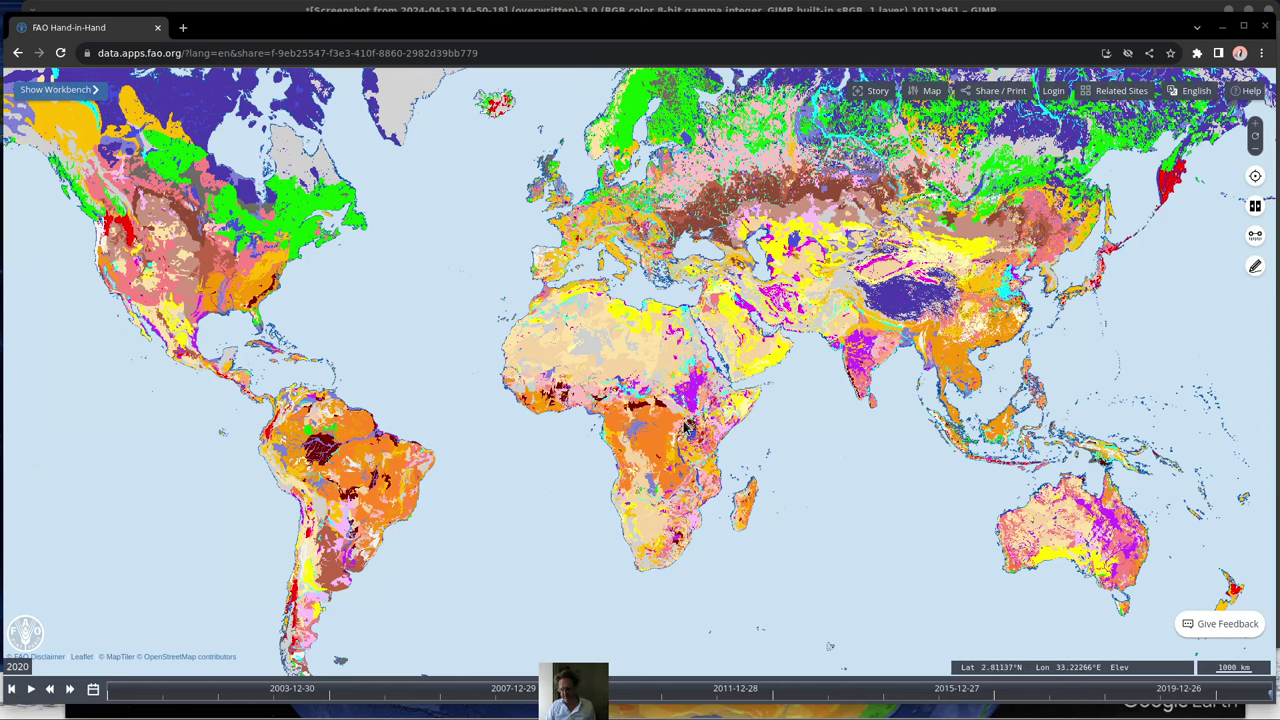
{"action": "left_click", "coordinate": [705, 450]}
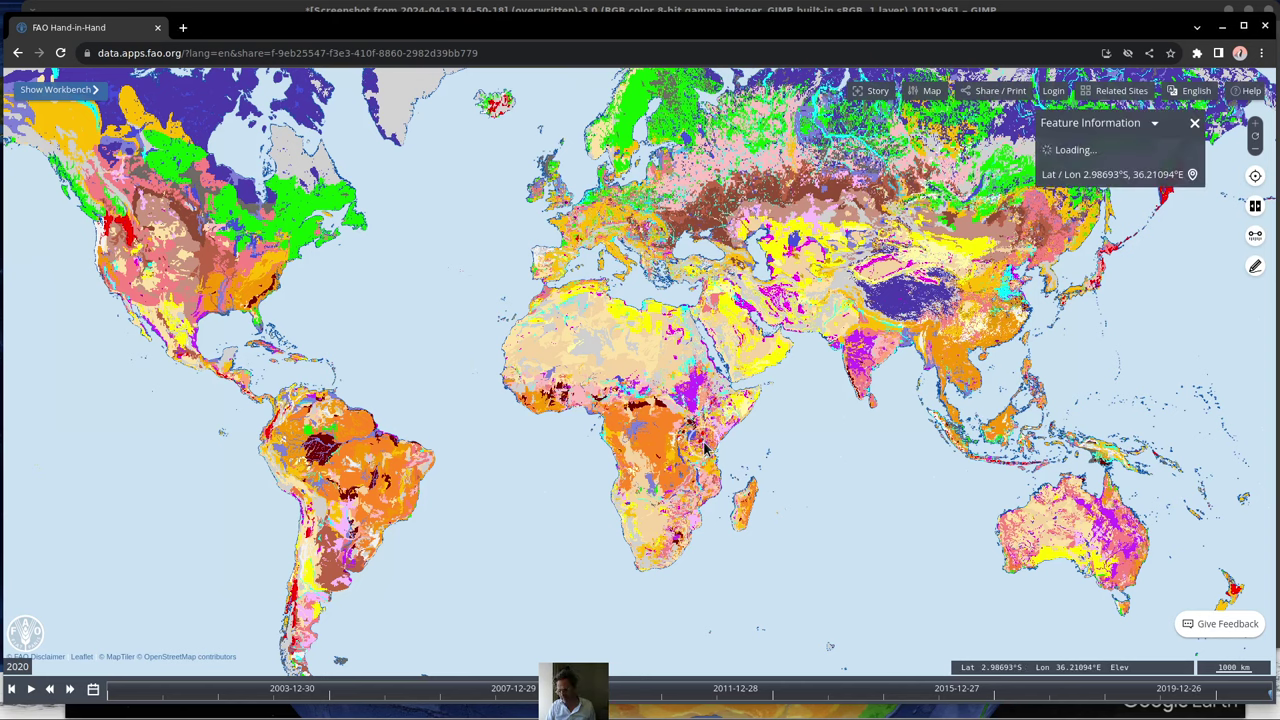
{"action": "scroll", "coordinate": [705, 450], "scroll_direction": "up", "scroll_amount": 2}
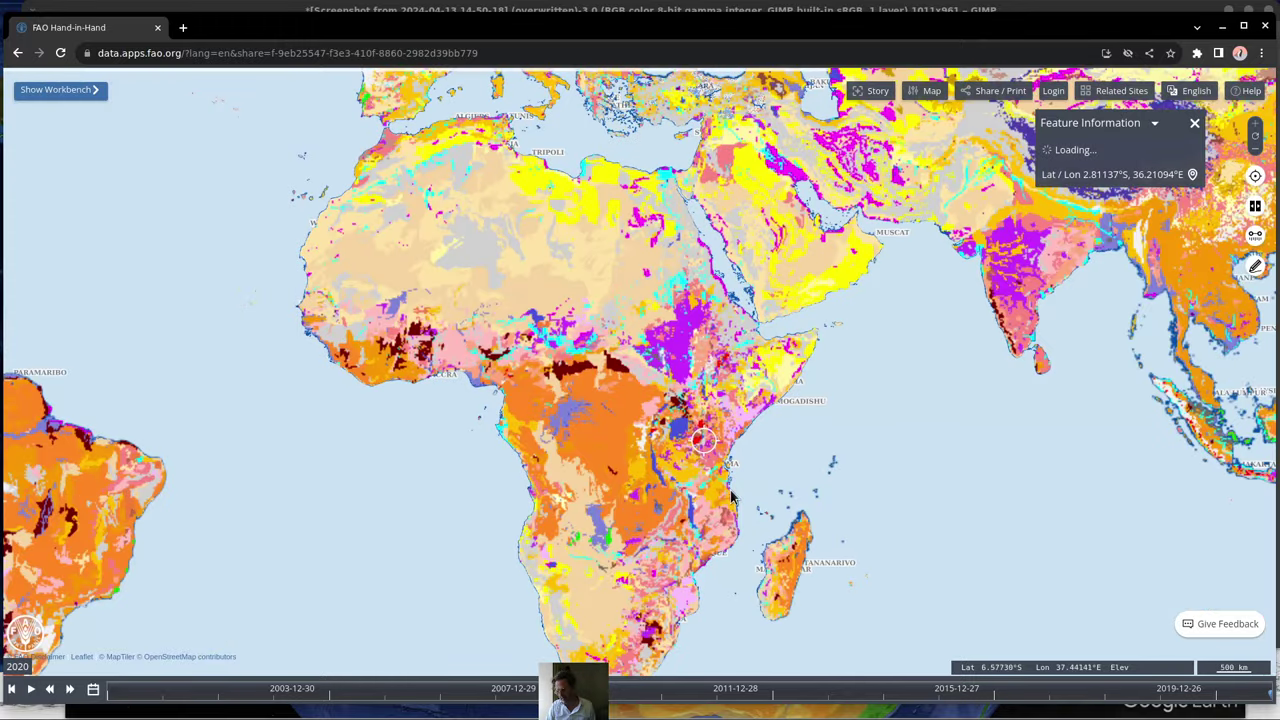
{"action": "left_click", "coordinate": [760, 443]}
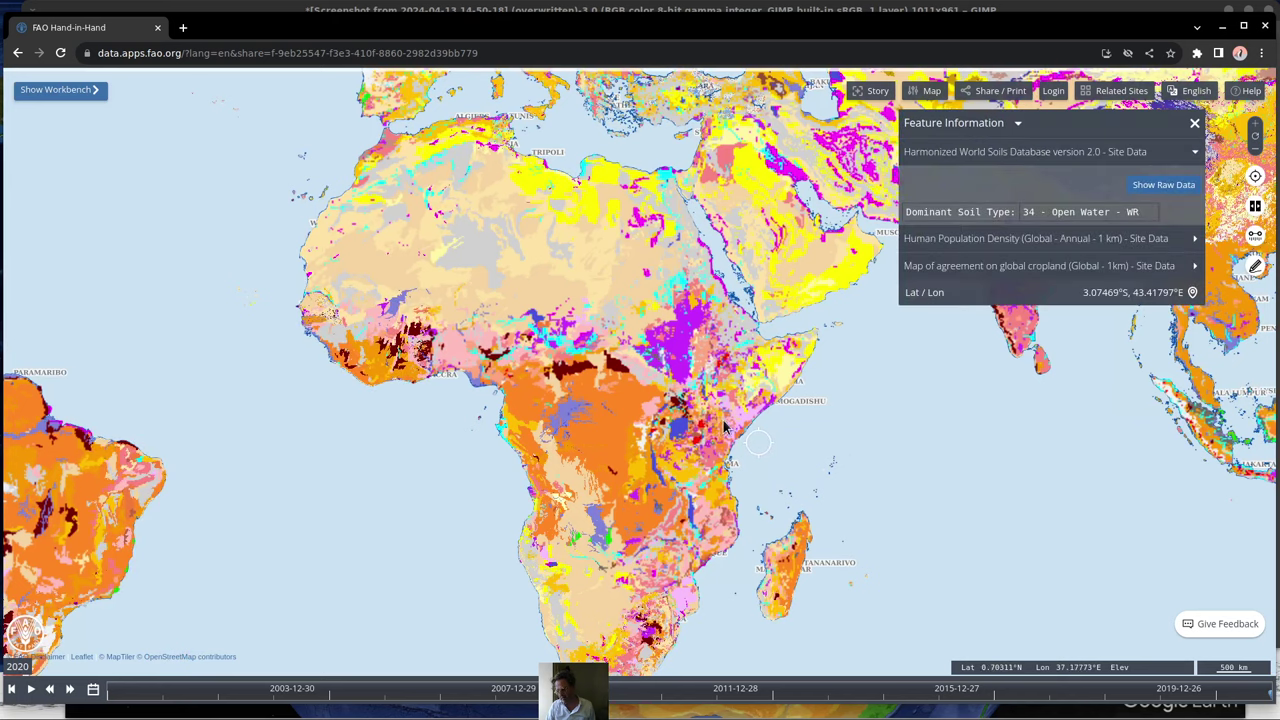
{"action": "left_click", "coordinate": [1194, 122]}
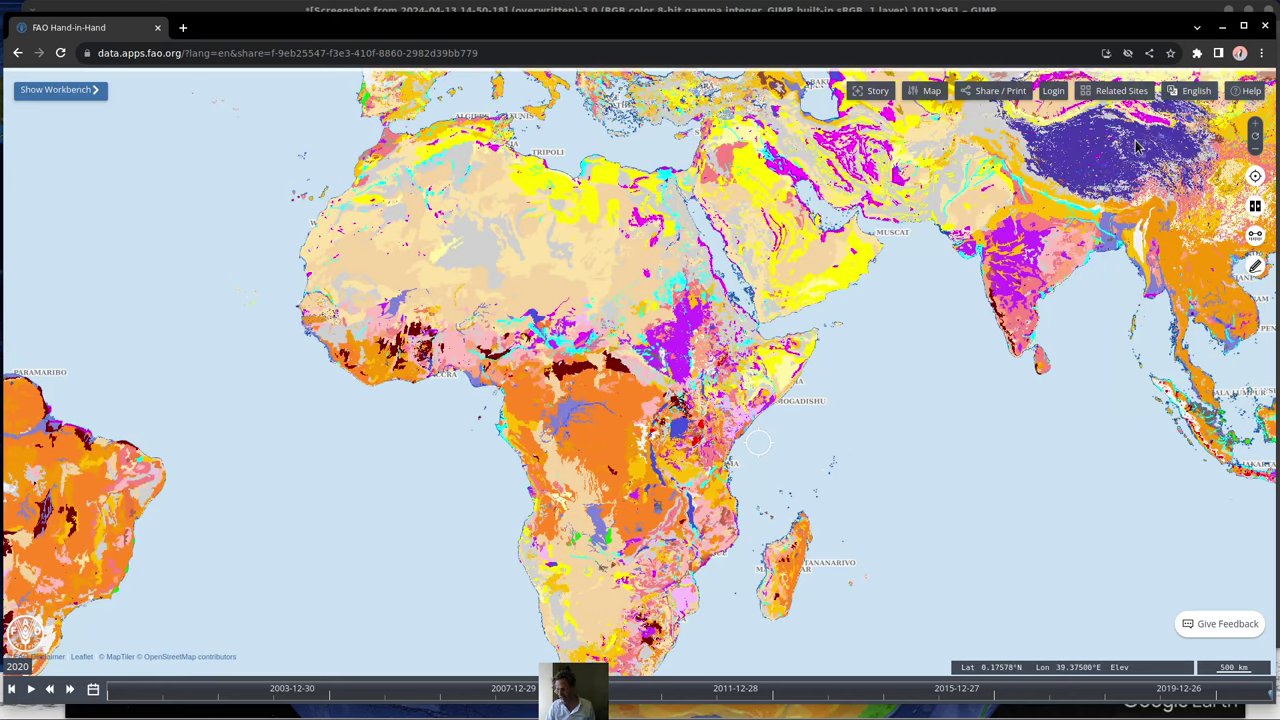
{"action": "key", "text": "alt+Tab"}
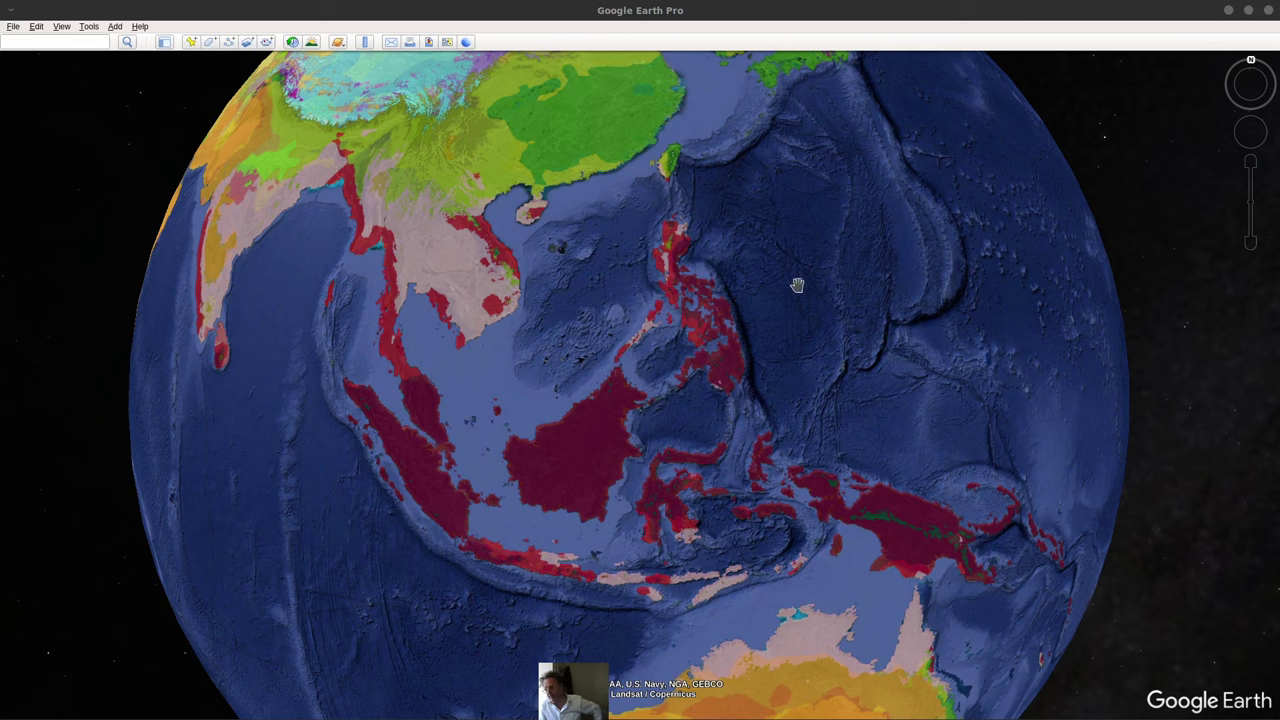
Zoom out to the whole globe and rotate it from Southeast Asia toward India and Africa
{"action": "scroll", "coordinate": [767, 270], "scroll_direction": "down", "scroll_amount": 1}
{"action": "scroll", "coordinate": [767, 270], "scroll_direction": "down", "scroll_amount": 3}
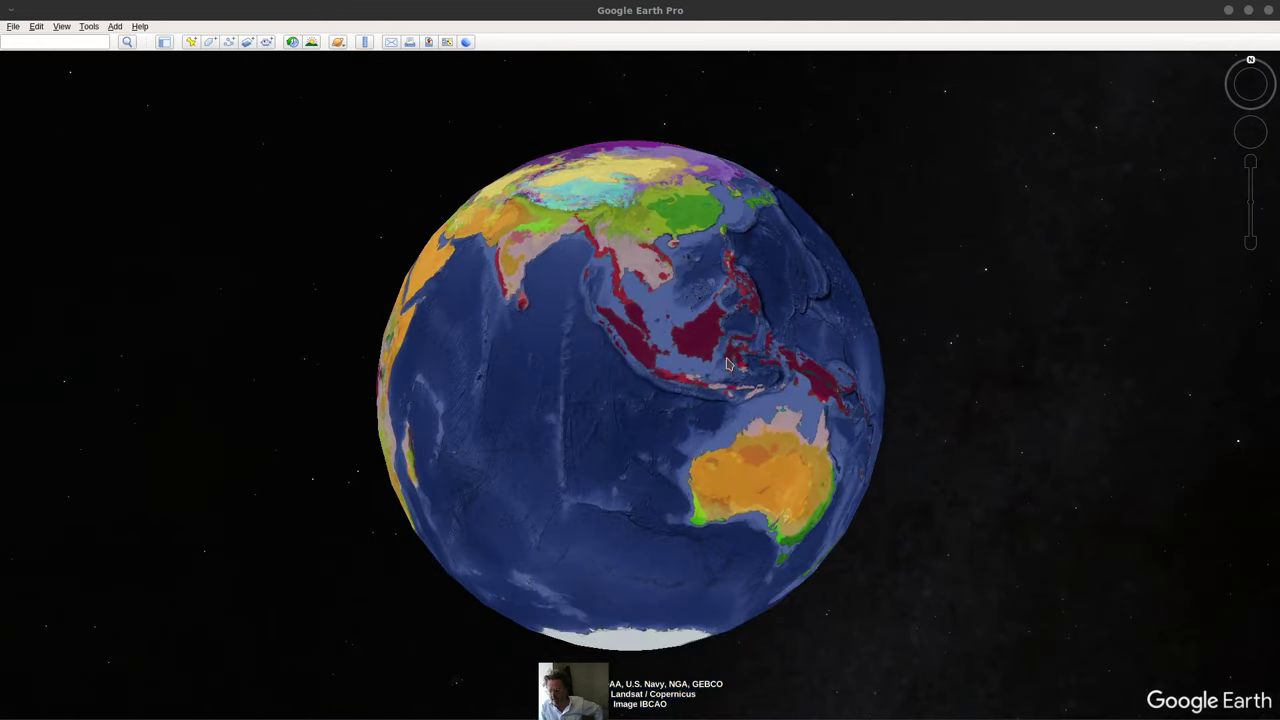
{"action": "left_click_drag", "start_coordinate": [598, 377], "coordinate": [559, 404]}
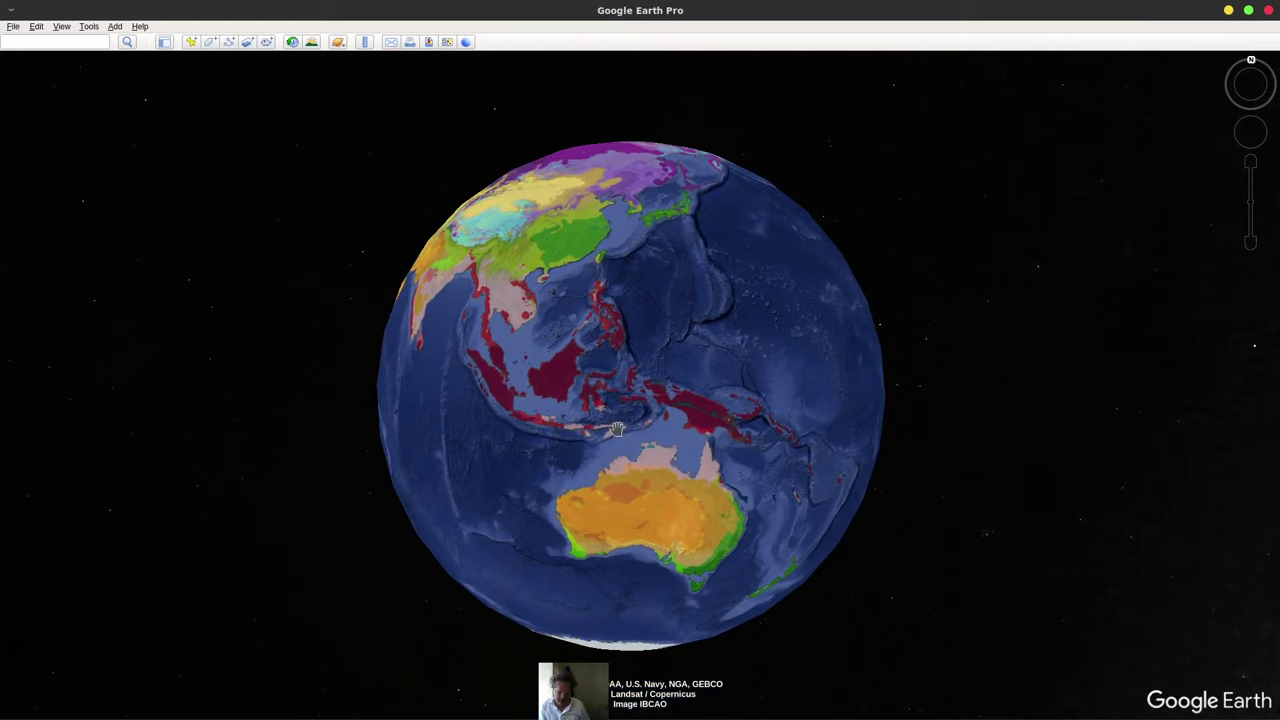
{"action": "left_click_drag", "start_coordinate": [645, 430], "coordinate": [692, 393]}
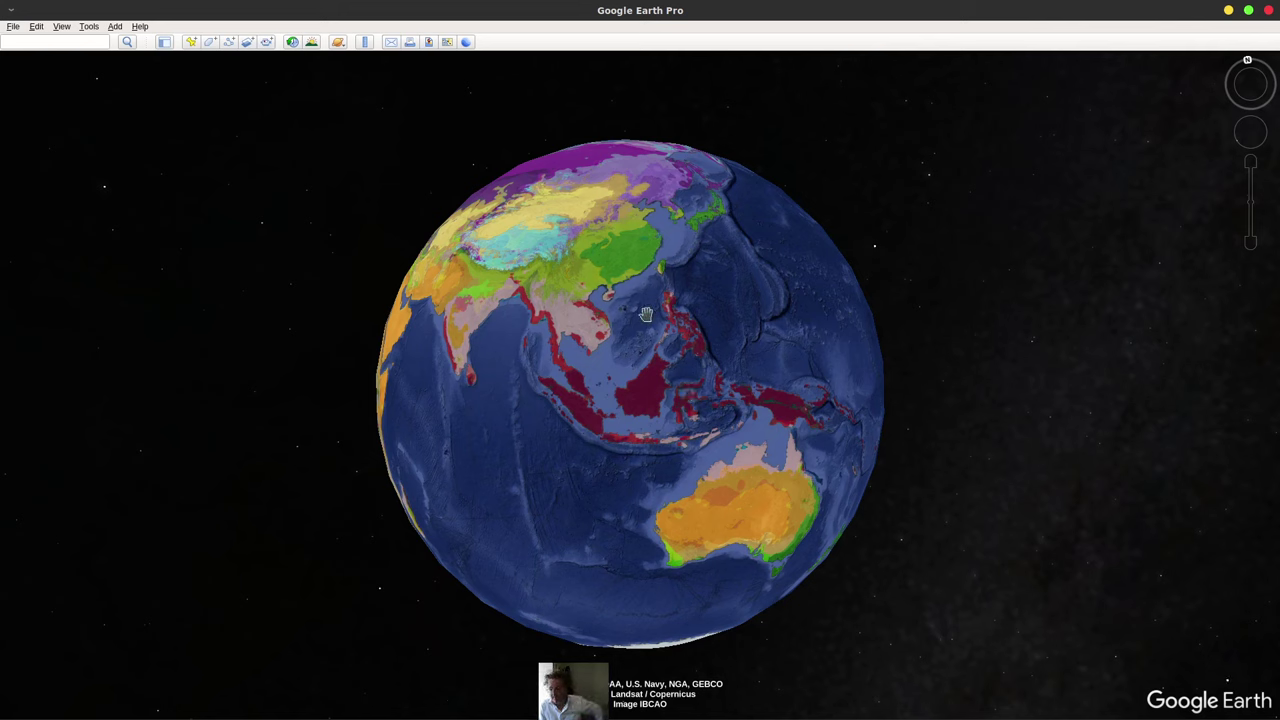
{"action": "left_click_drag", "start_coordinate": [538, 380], "coordinate": [786, 399]}
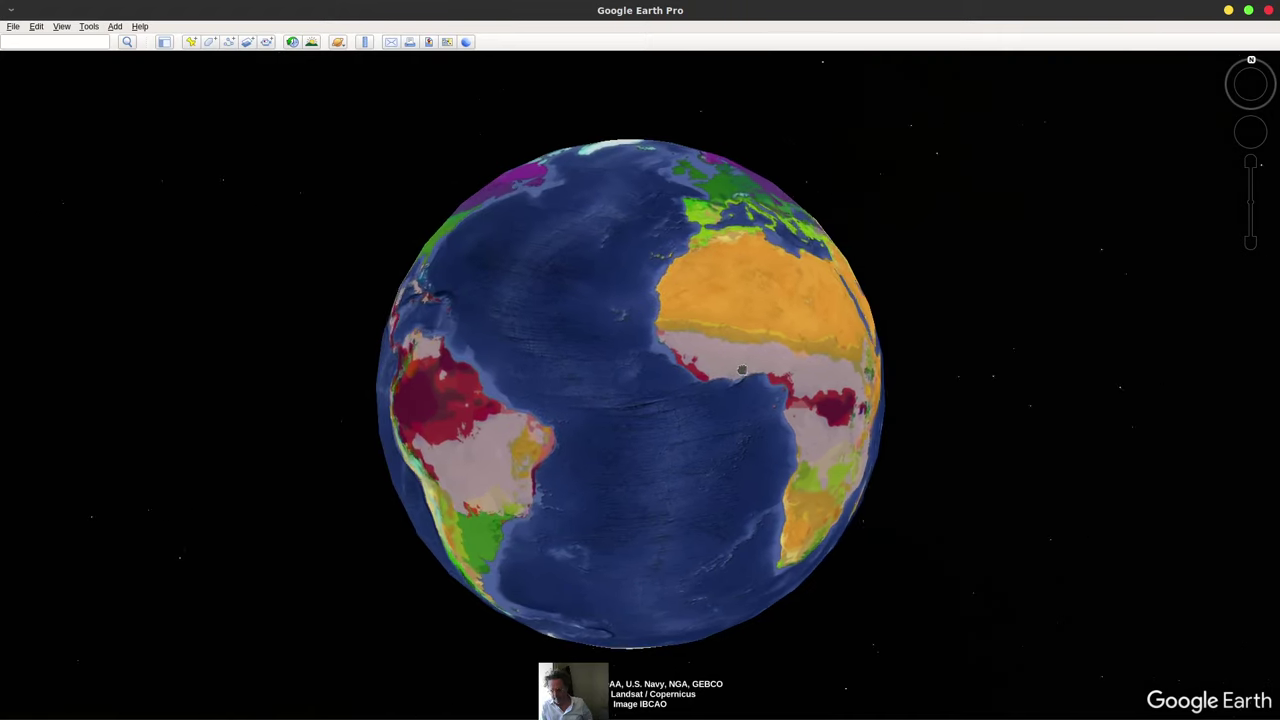
Spin the globe past the Americas, Australia and East Asia to centre the North Pacific
{"action": "left_click_drag", "start_coordinate": [610, 366], "coordinate": [780, 374]}
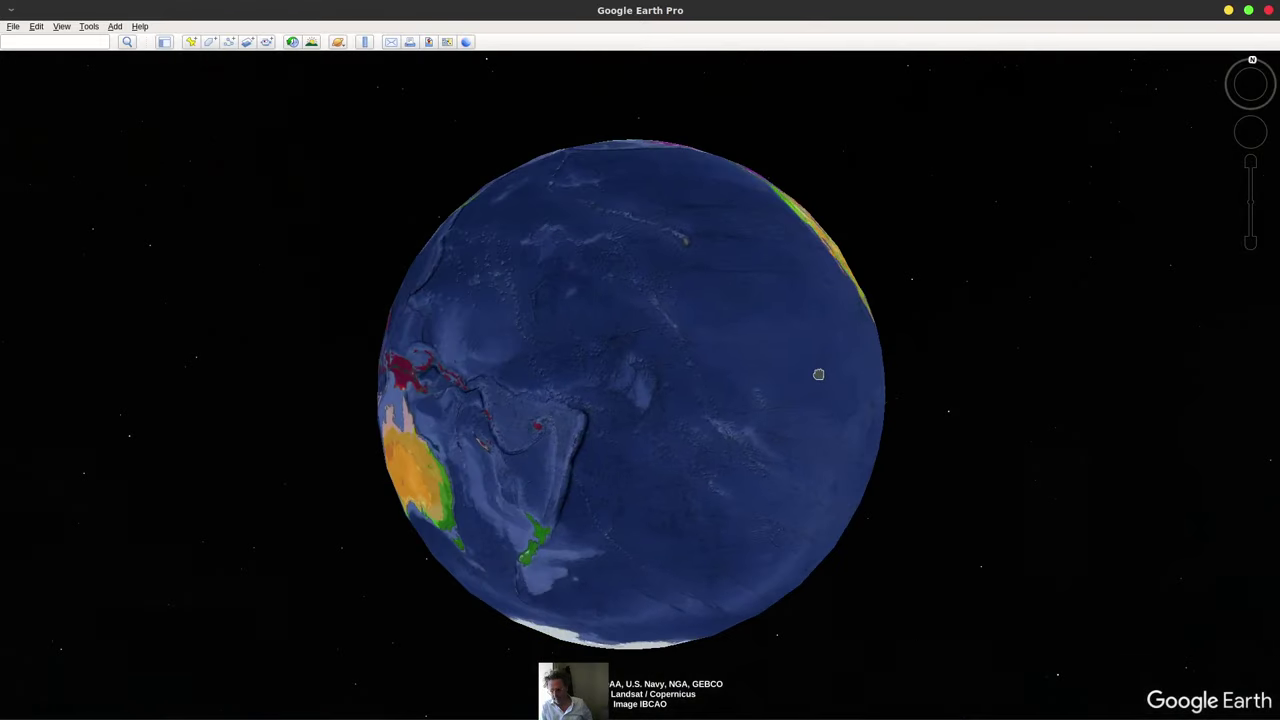
{"action": "left_click_drag", "start_coordinate": [732, 371], "coordinate": [814, 366]}
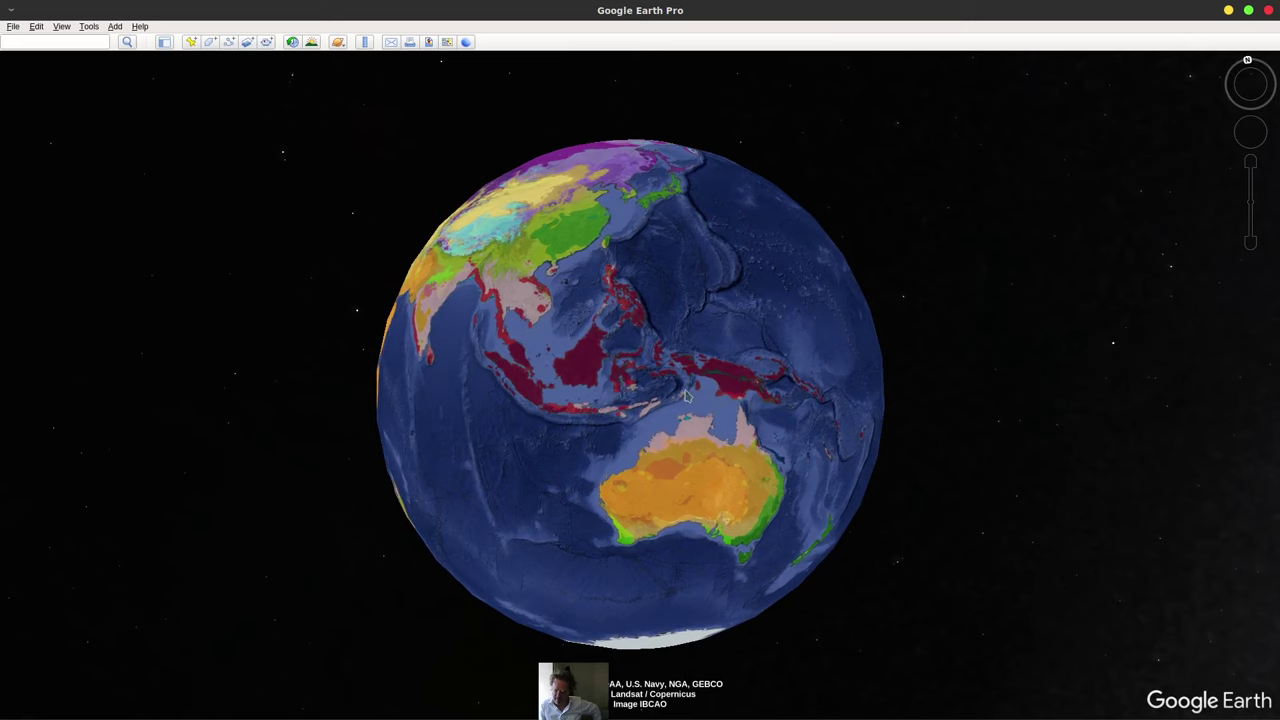
{"action": "left_click_drag", "start_coordinate": [689, 306], "coordinate": [684, 376]}
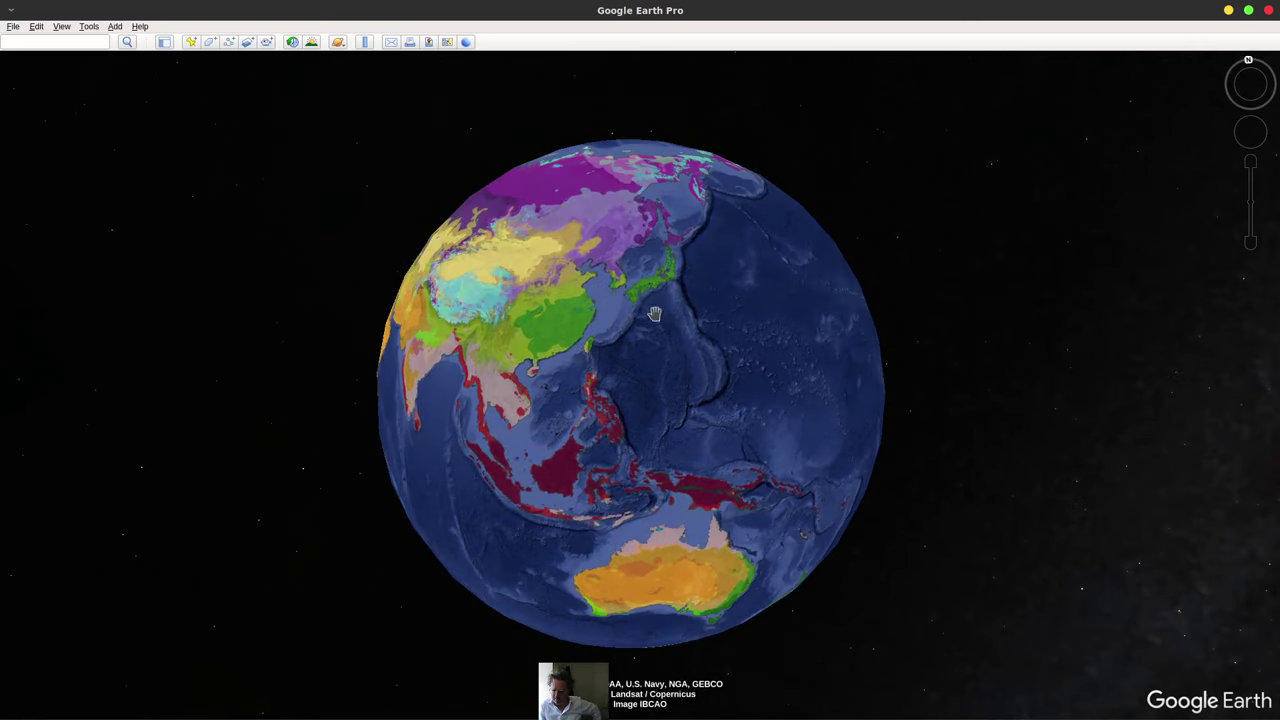
{"action": "left_click_drag", "start_coordinate": [700, 300], "coordinate": [654, 366]}
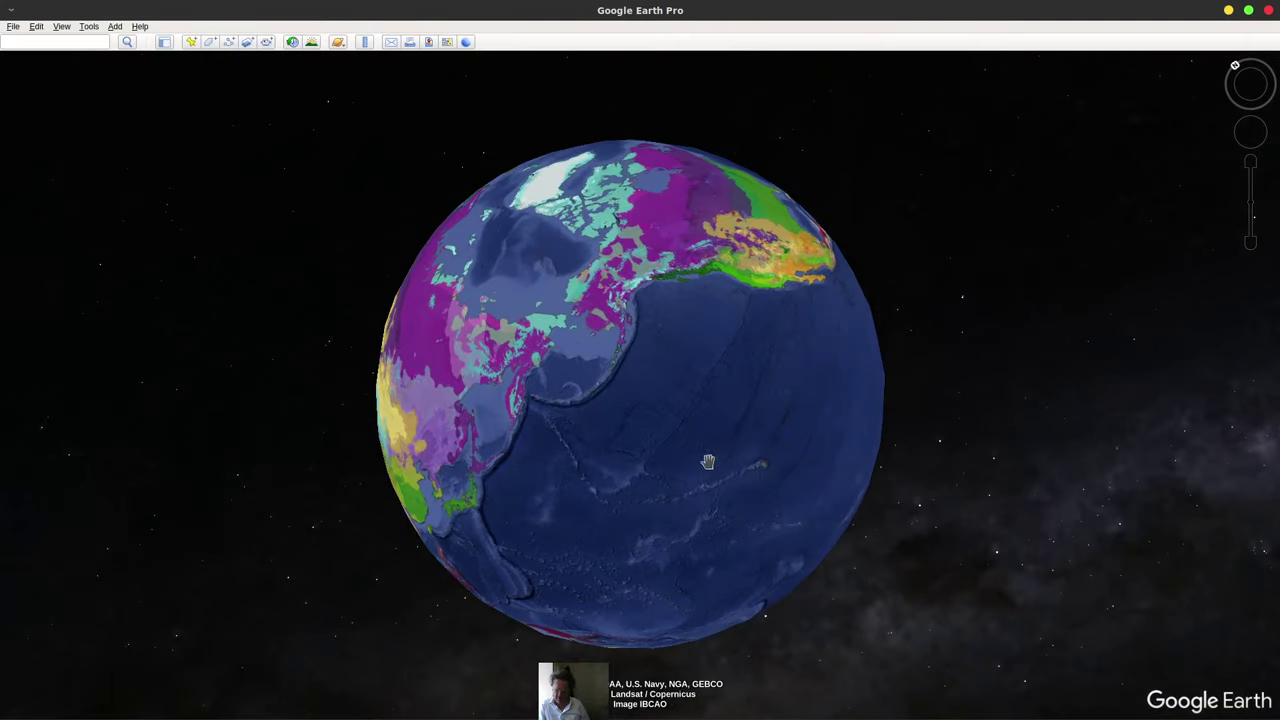
{"action": "left_click_drag", "start_coordinate": [707, 461], "coordinate": [563, 466]}
{"action": "key", "text": "alt+Tab"}
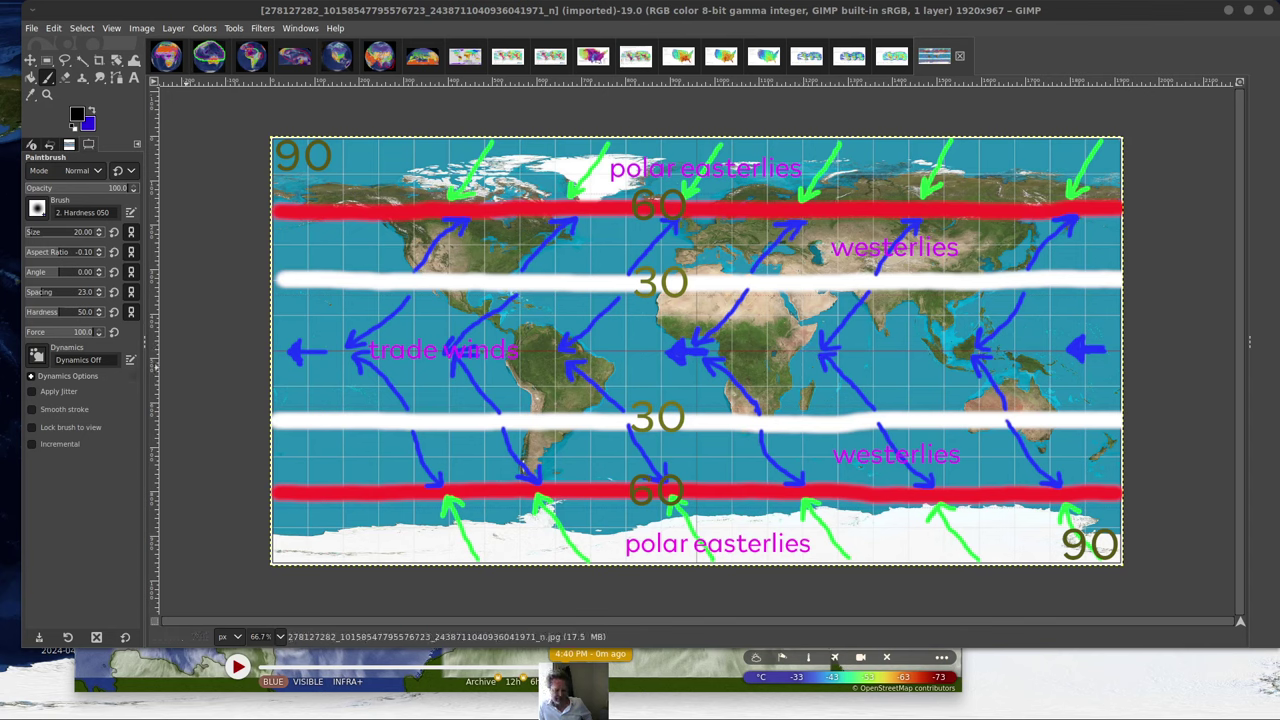
{"action": "key", "text": "alt+Tab"}
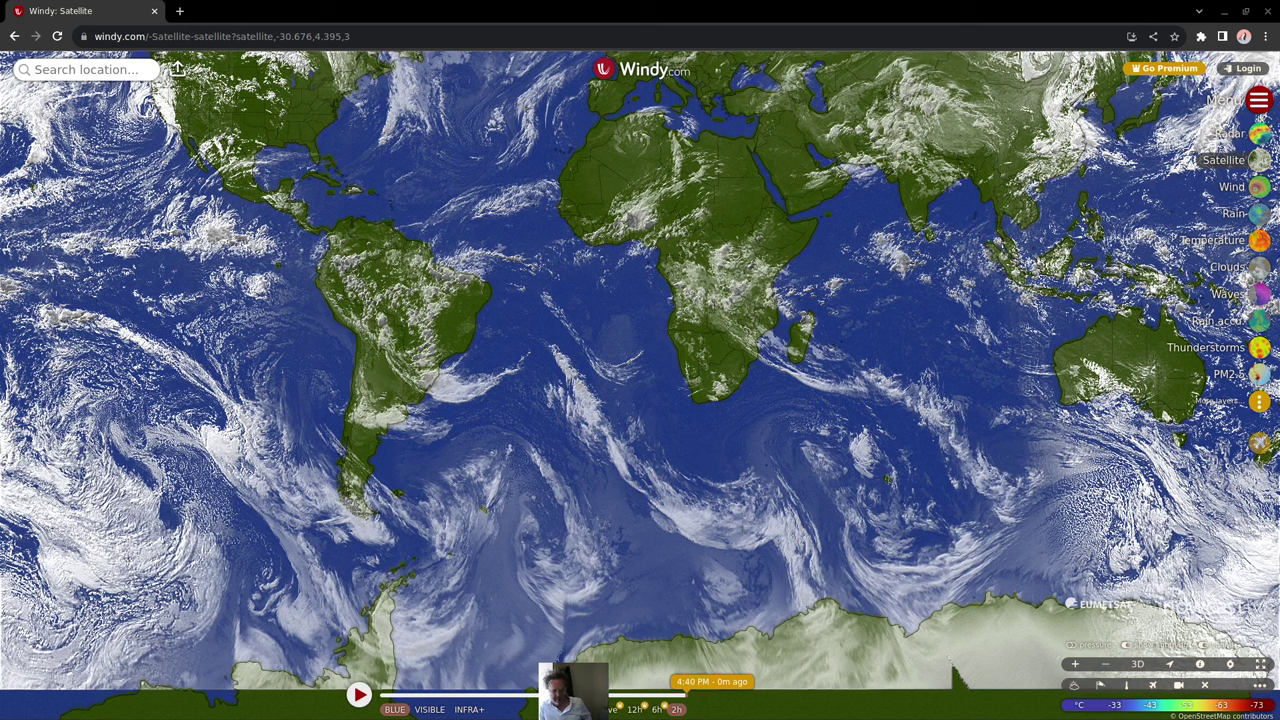
{"action": "key", "text": "alt+Tab"}
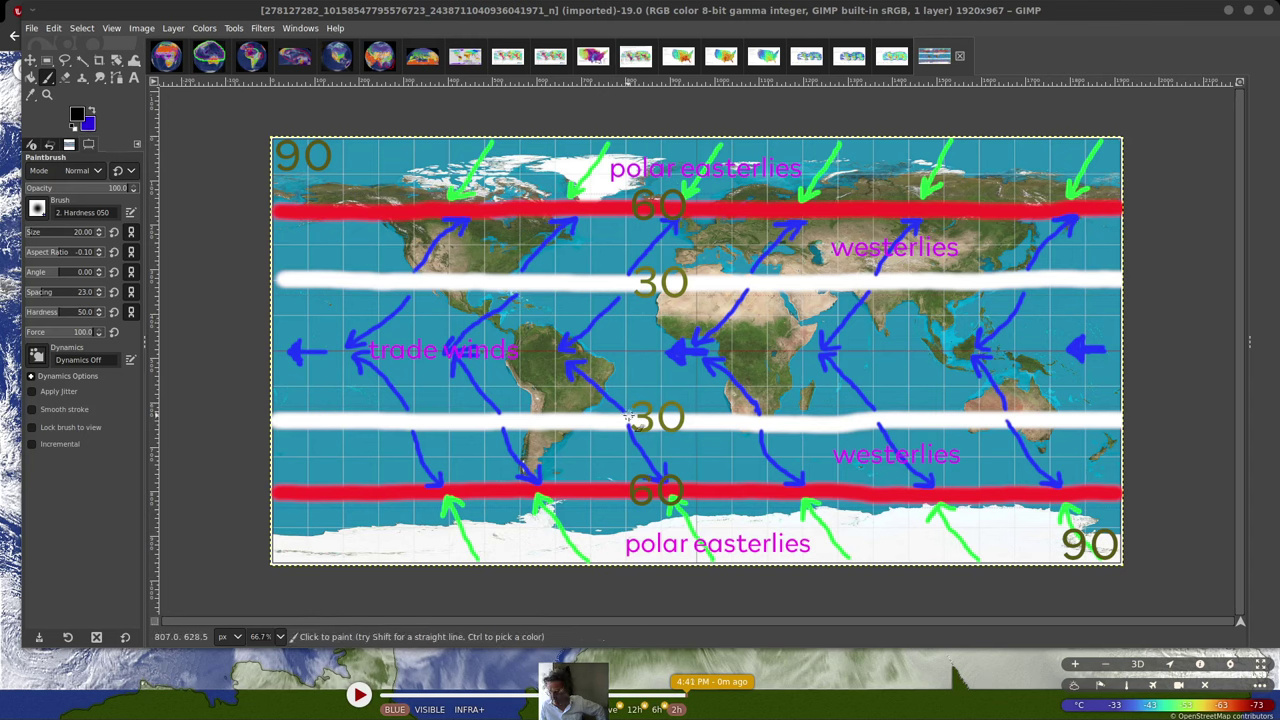